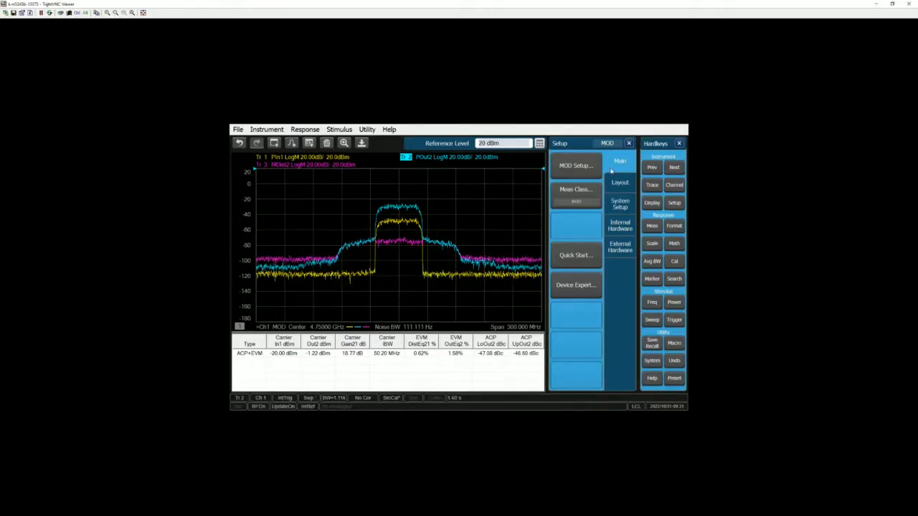
Try to connect the VSA from the VSA setup of Channel 1's modulation distortion measurement
left_click(590, 169)
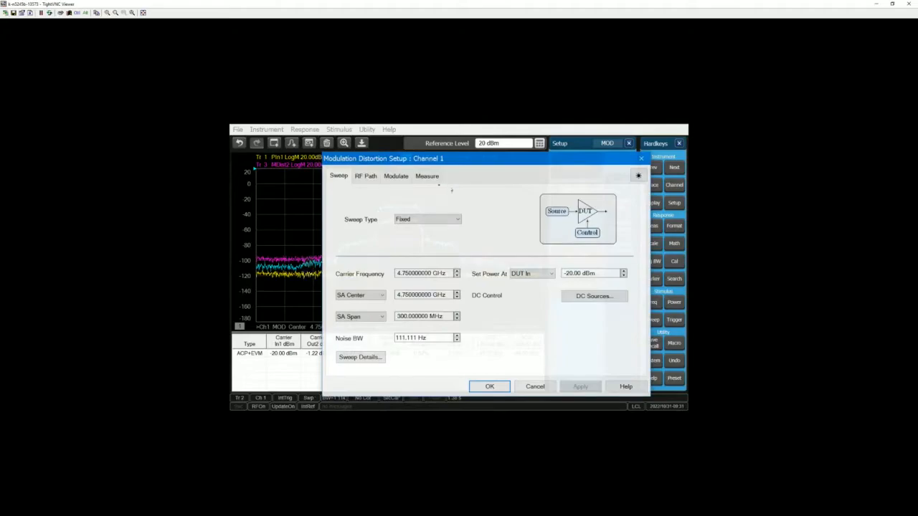
left_click(426, 177)
left_click(606, 207)
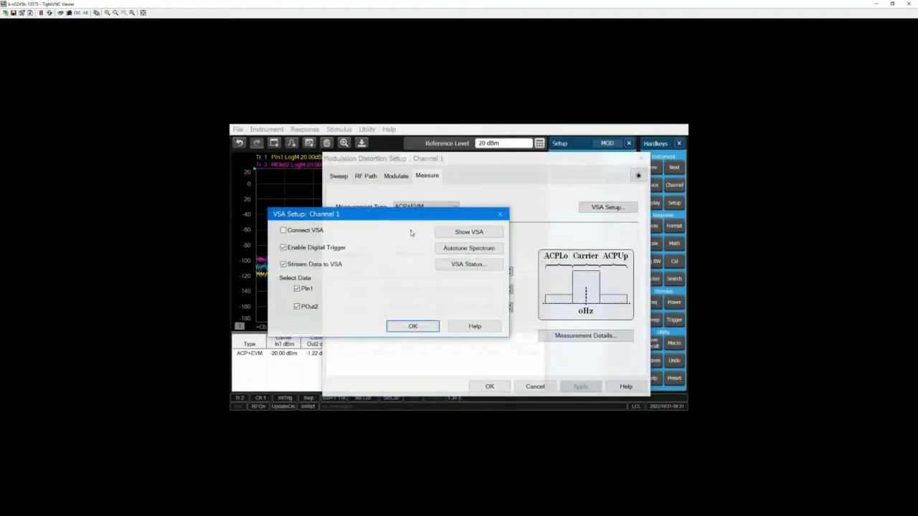
left_click(311, 231)
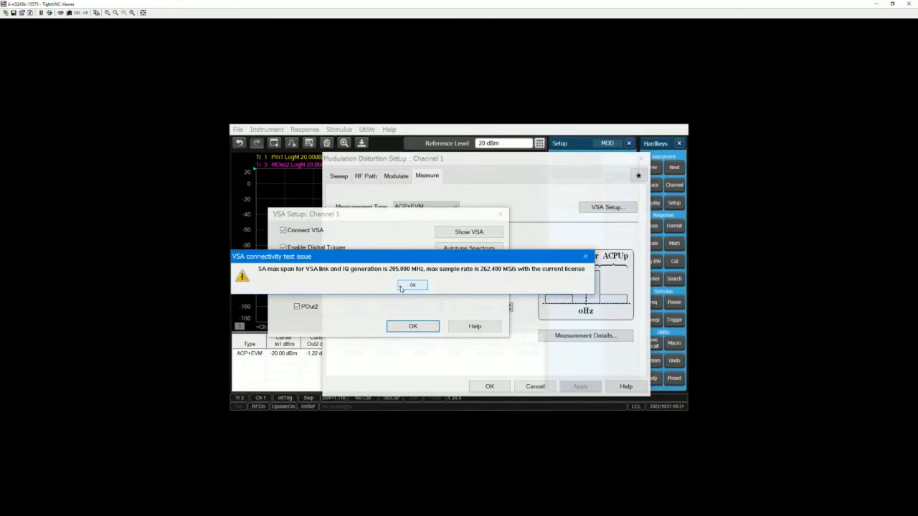
left_click(401, 286)
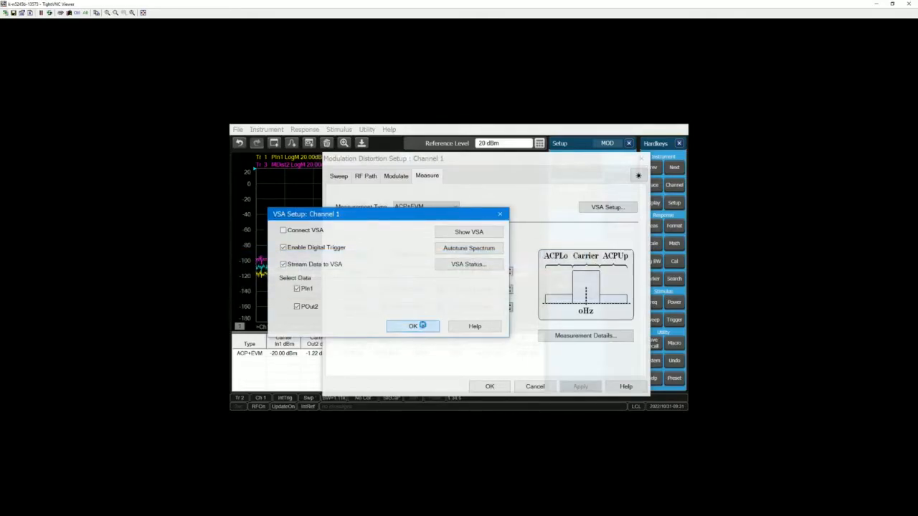
left_click(413, 327)
Reduce the SA Span in the Channel 1 sweep settings to about 150 MHz
left_click(344, 179)
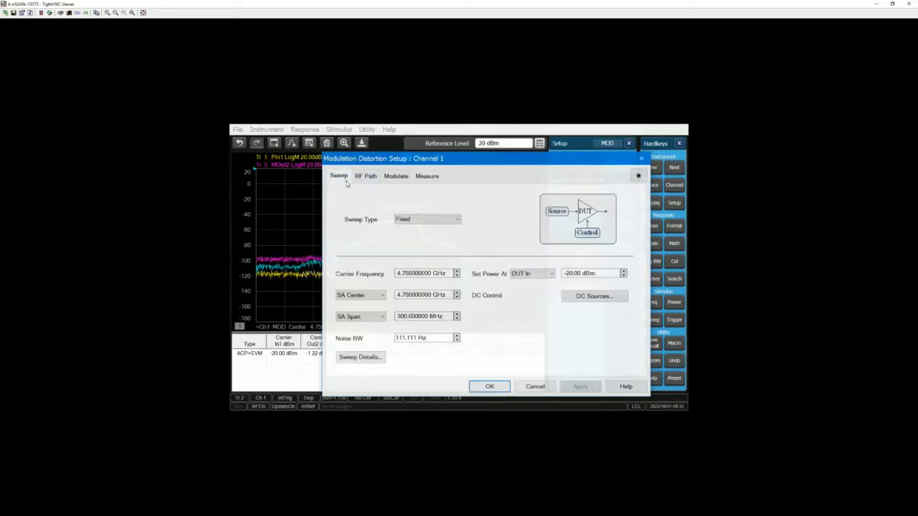
left_click(430, 320)
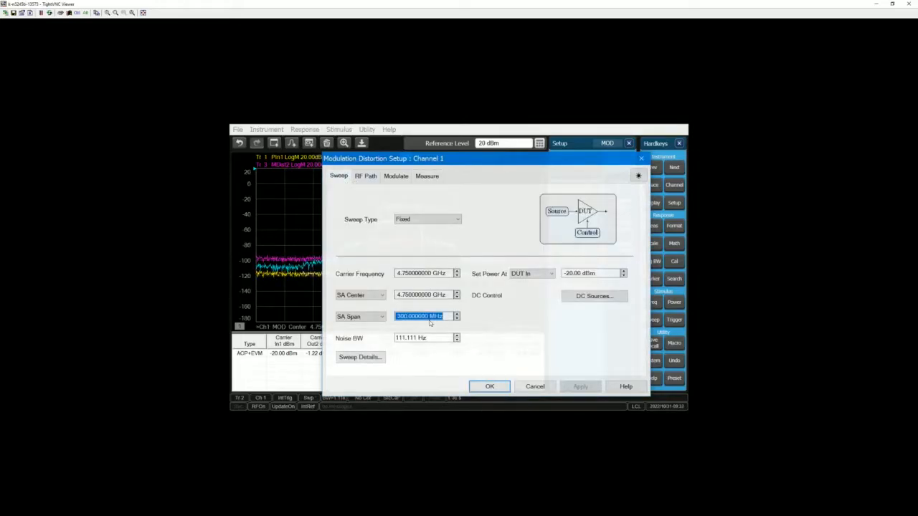
type("1")
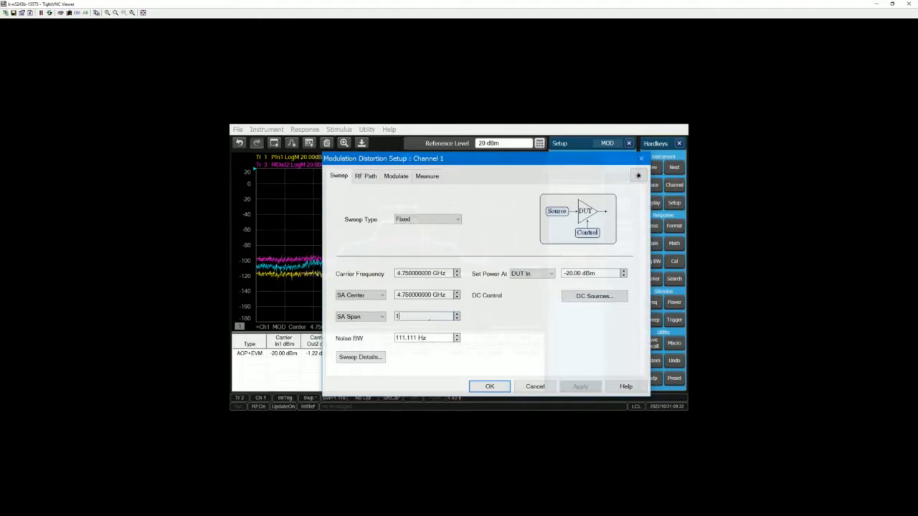
type("20m")
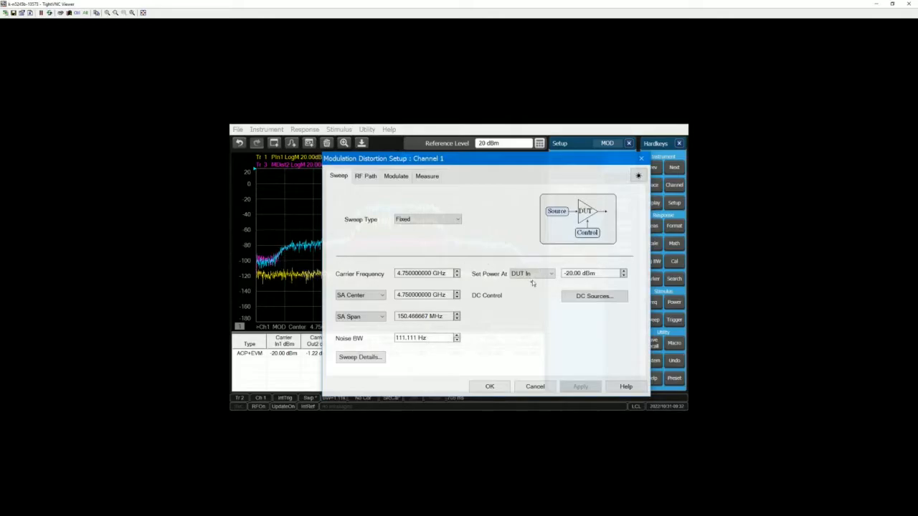
Connect the VSA in Channel 1's VSA setup and show the VSA window
left_click(428, 176)
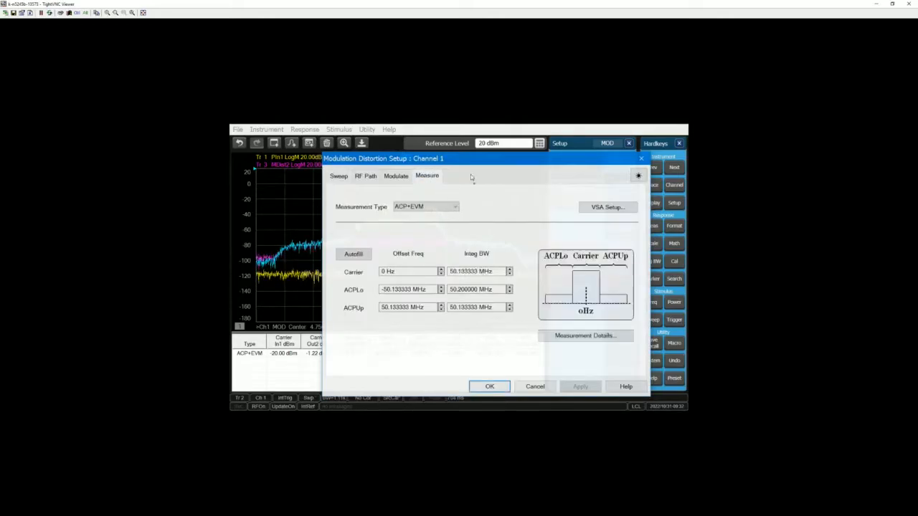
left_click(603, 208)
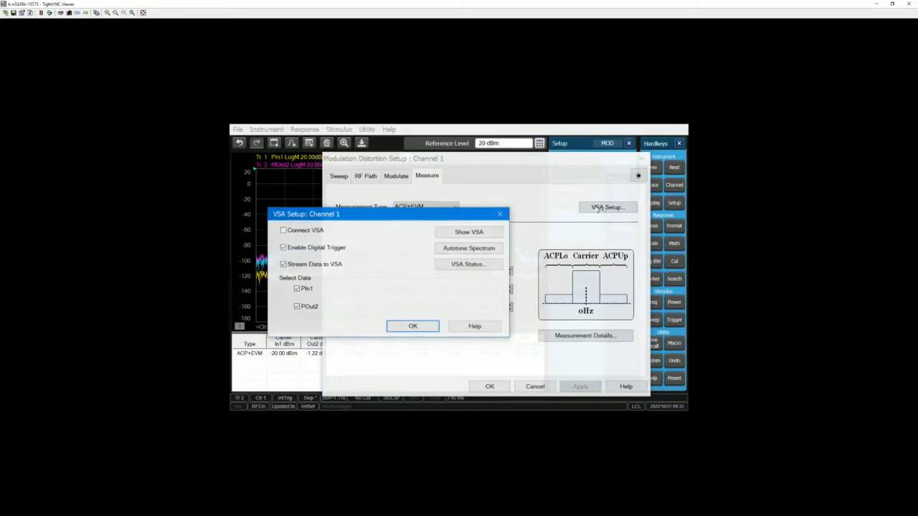
left_click(312, 233)
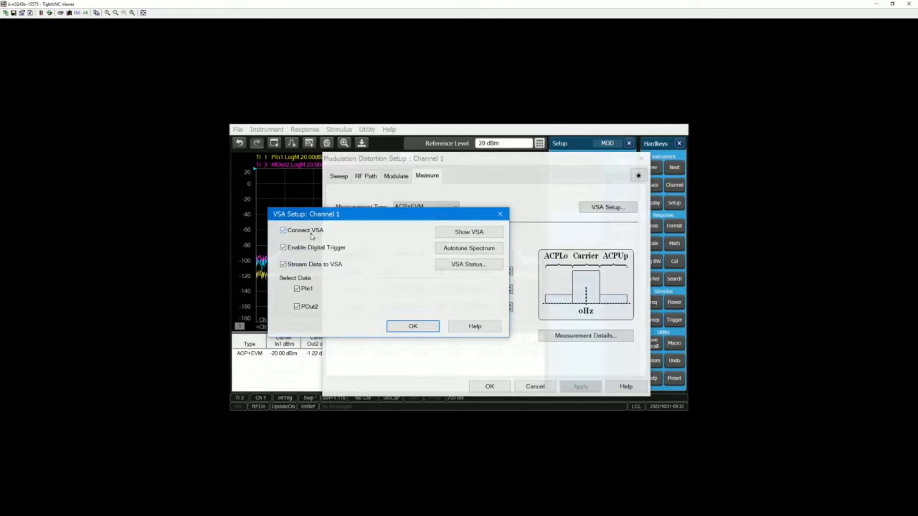
left_click(479, 235)
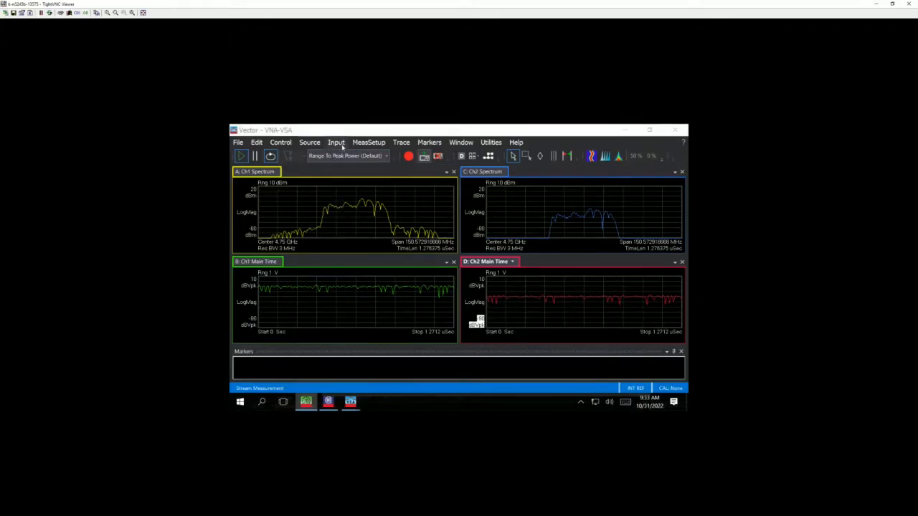
Swap the connections in the custom channel configuration so a1_VNA1A feeds measurement Ch1 and b2_VNA1A feeds Ch2, and apply it
left_click(342, 146)
mouse_move(326, 159)
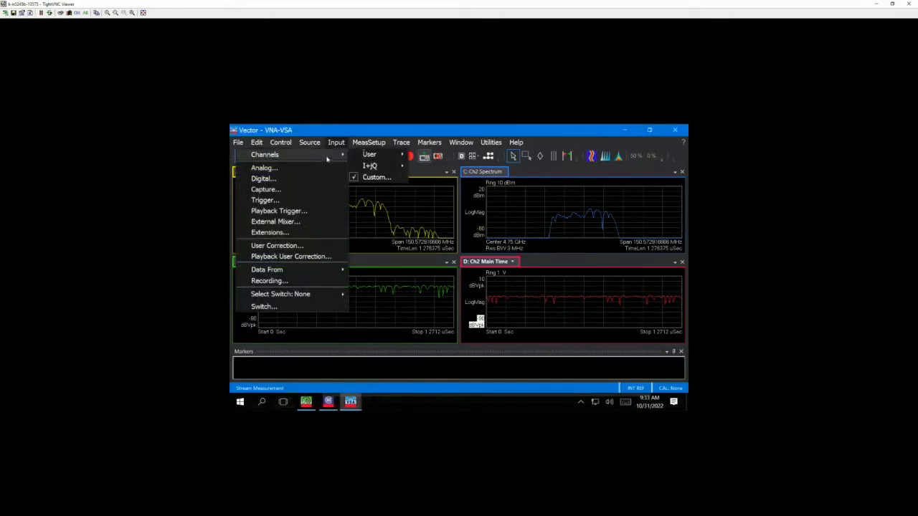
left_click(376, 178)
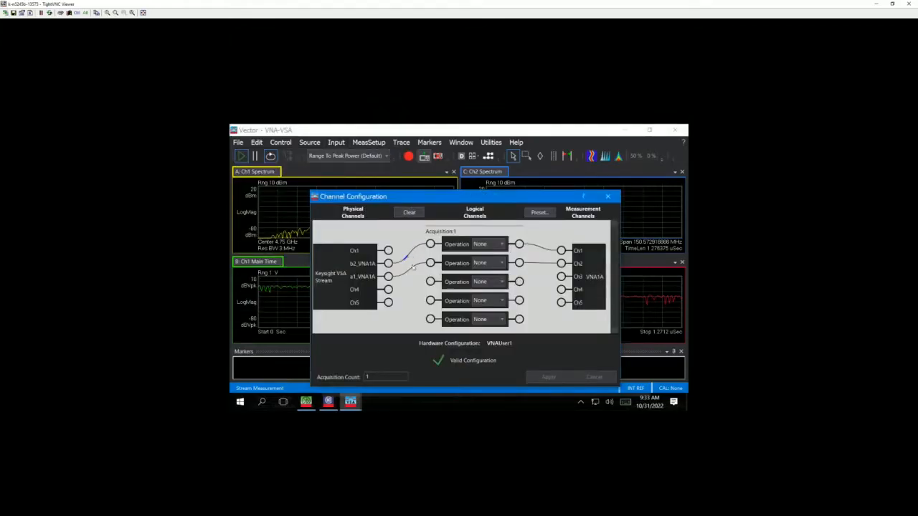
left_click_drag(515, 205, 489, 183)
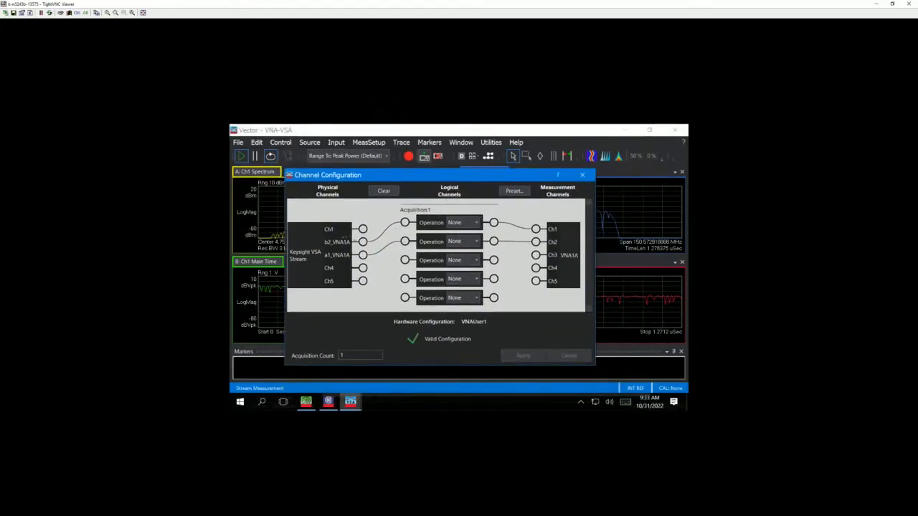
mouse_move(329, 247)
left_click(525, 228)
mouse_move(535, 229)
left_mouse_down()
mouse_move(532, 246)
mouse_move(506, 240)
mouse_move(538, 245)
left_mouse_up()
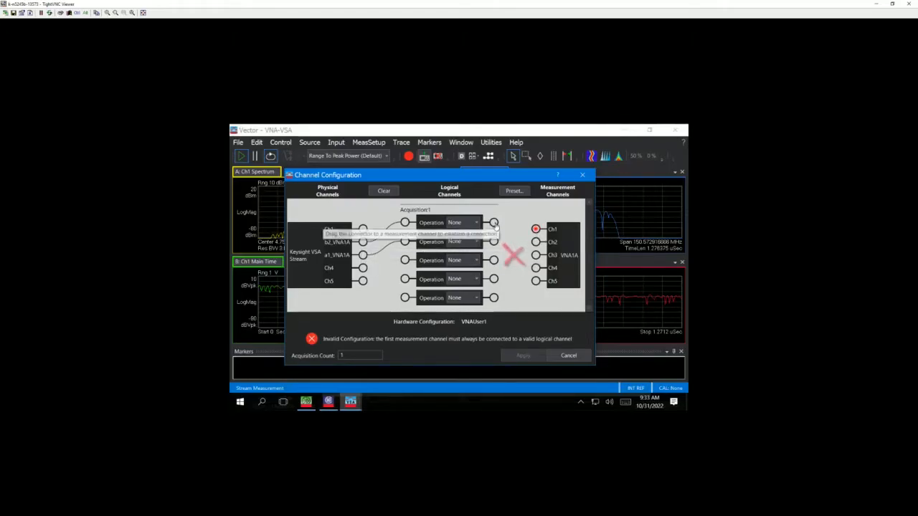
left_click_drag(494, 225, 537, 242)
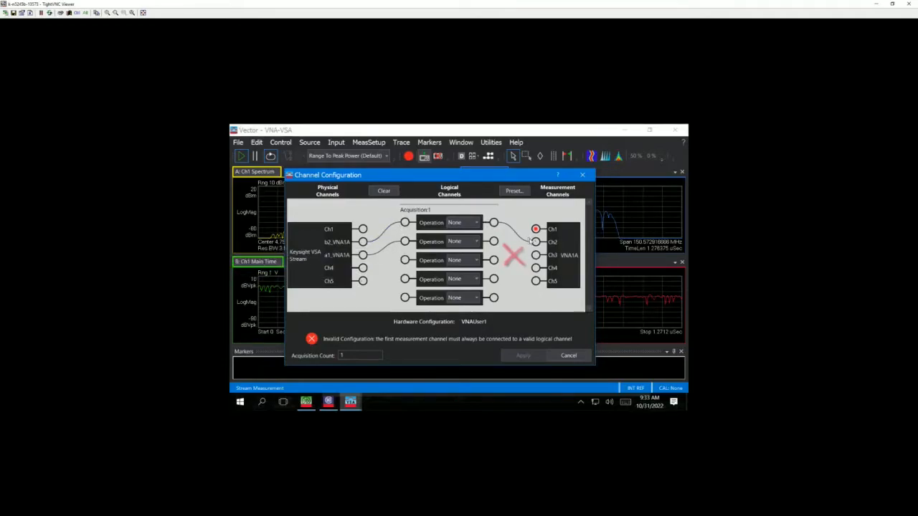
left_click_drag(494, 242, 536, 230)
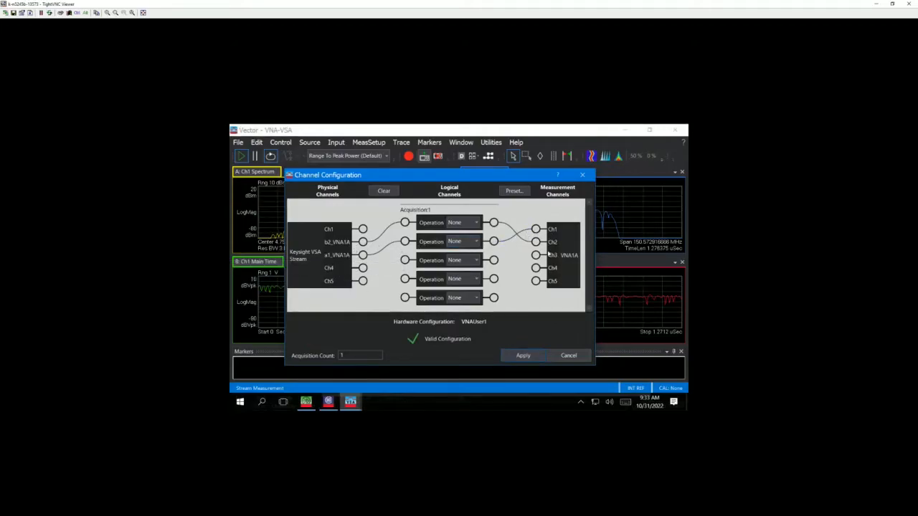
left_click(523, 355)
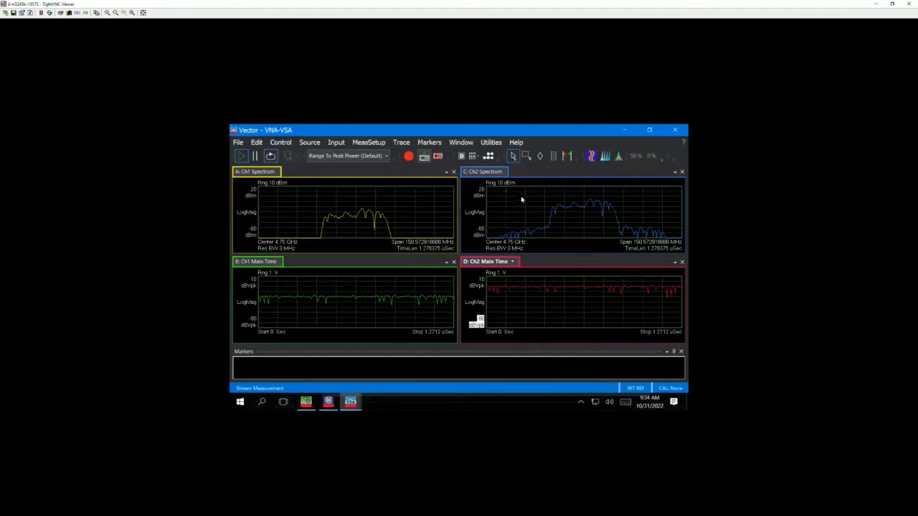
Change the measurement type from Vector to the general-purpose Digital Demod
left_click(373, 142)
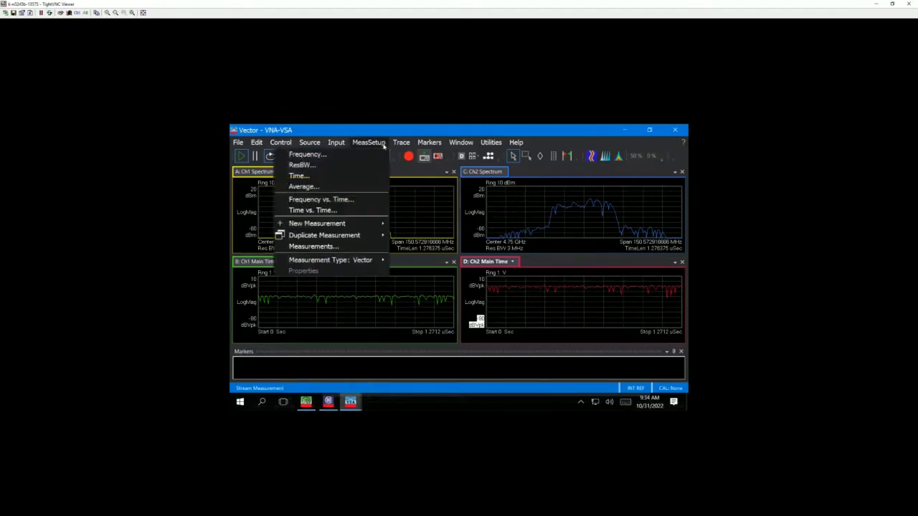
mouse_move(360, 261)
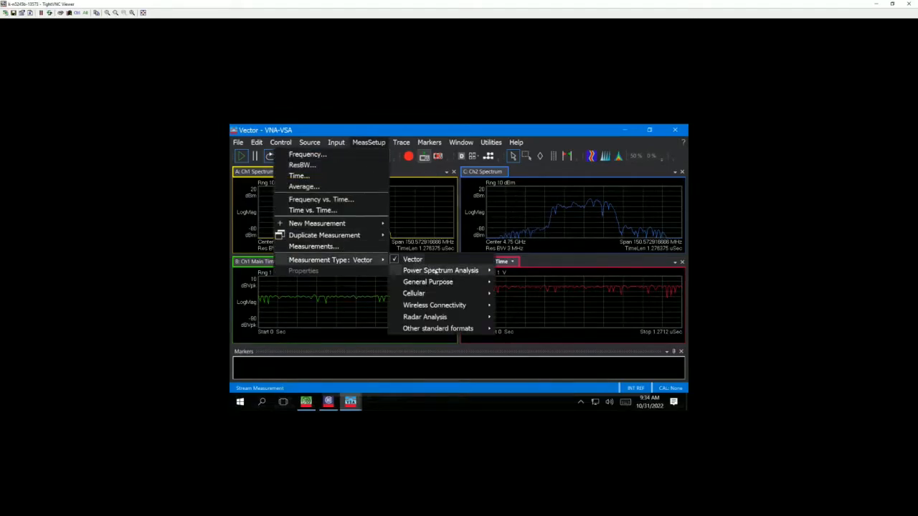
mouse_move(440, 284)
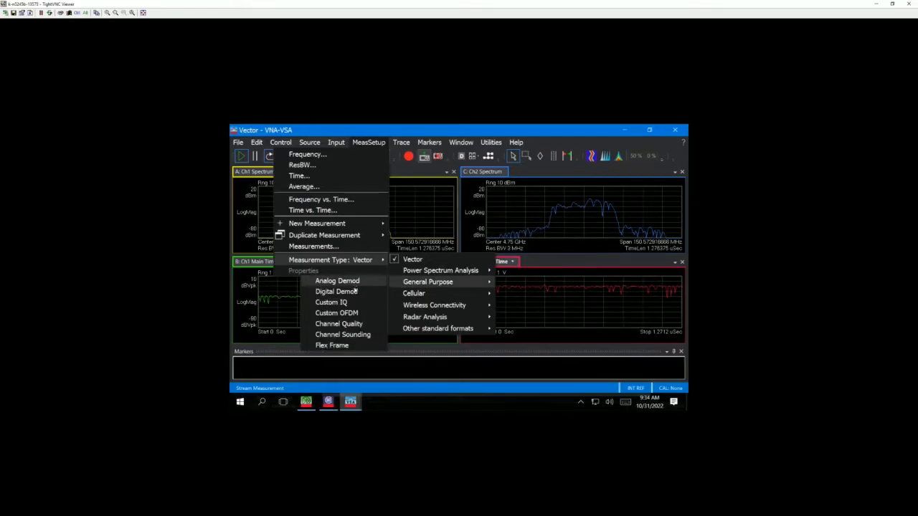
left_click(380, 291)
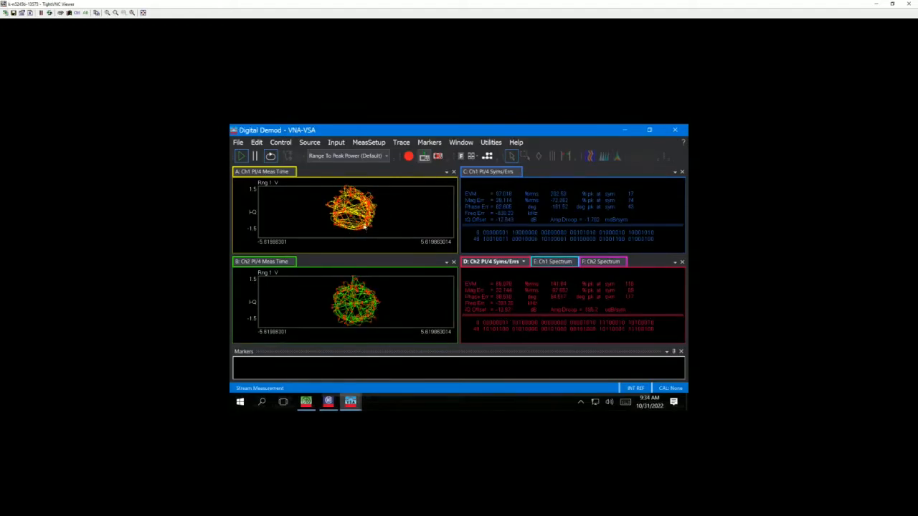
Set the digital demodulation format to QPSK and the symbol rate to 40 MHz
left_click(369, 142)
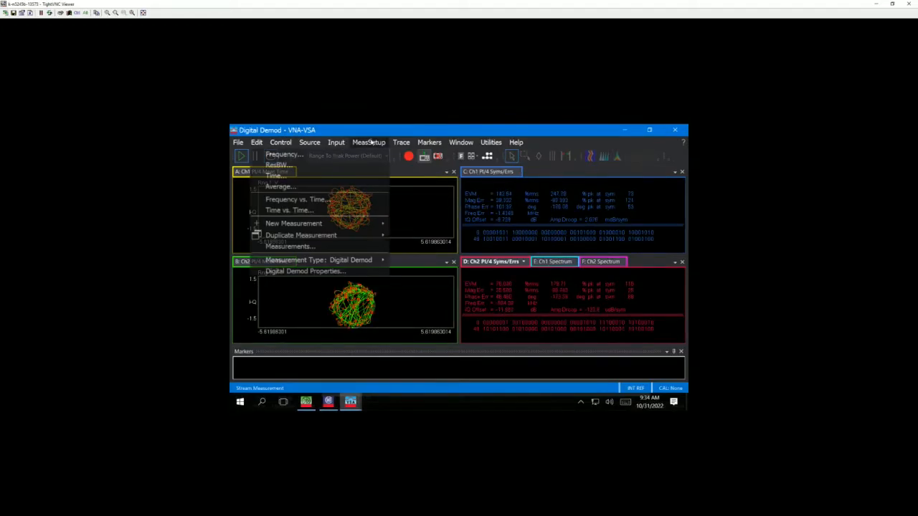
left_click(359, 272)
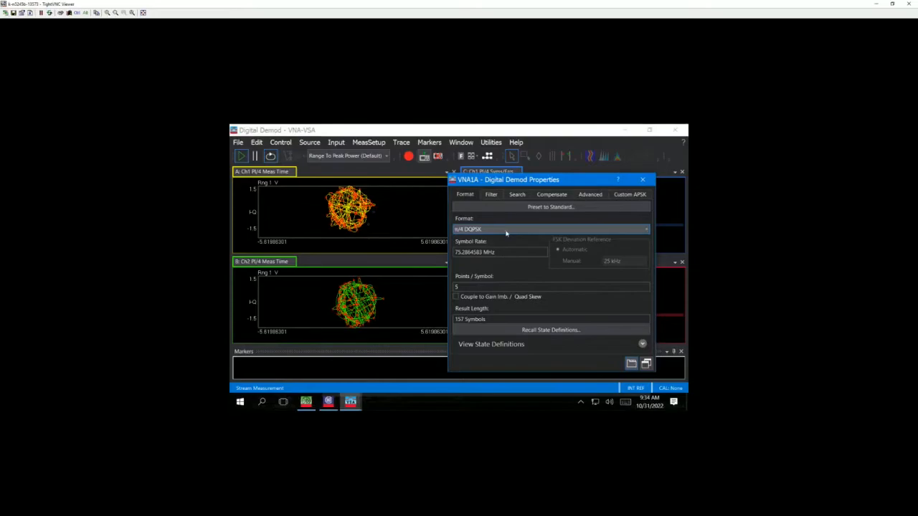
left_click(507, 231)
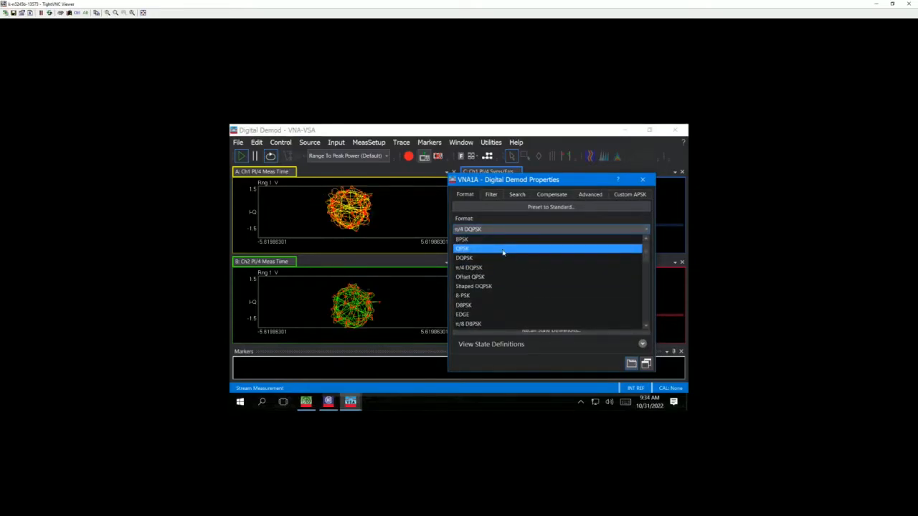
left_click(501, 249)
left_click(502, 251)
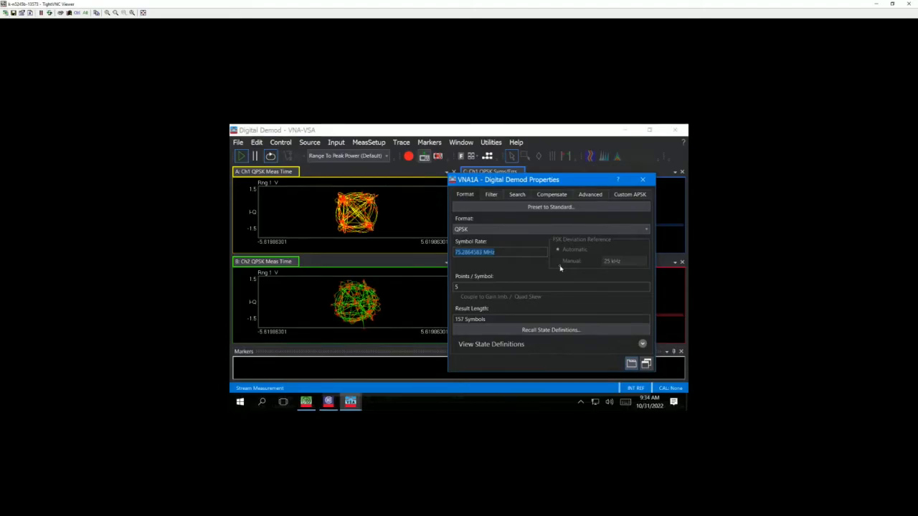
type("40")
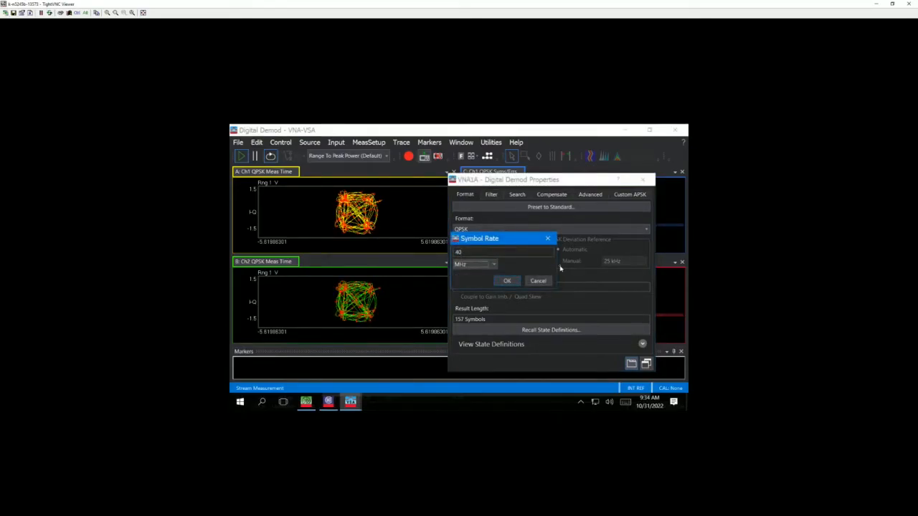
left_click(510, 282)
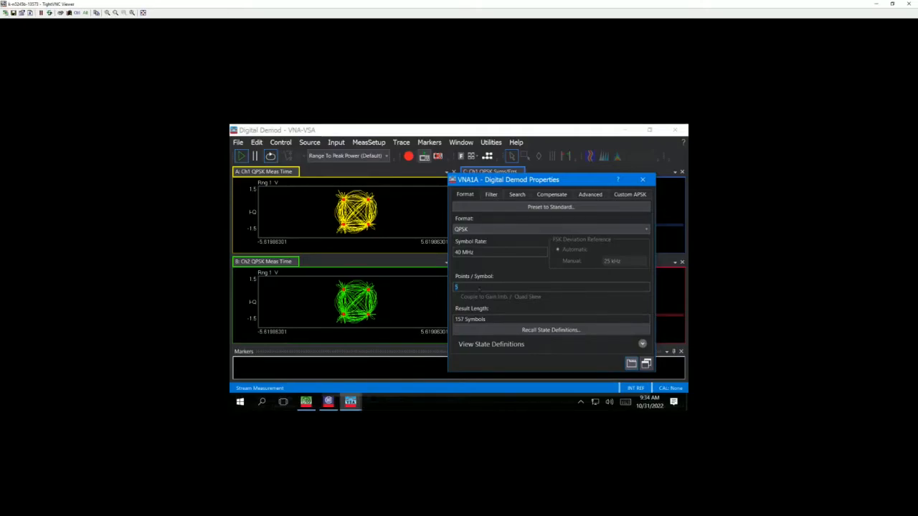
Set the demodulation filter's Alpha/BT to 0.25 and close the demodulation properties
left_click(494, 196)
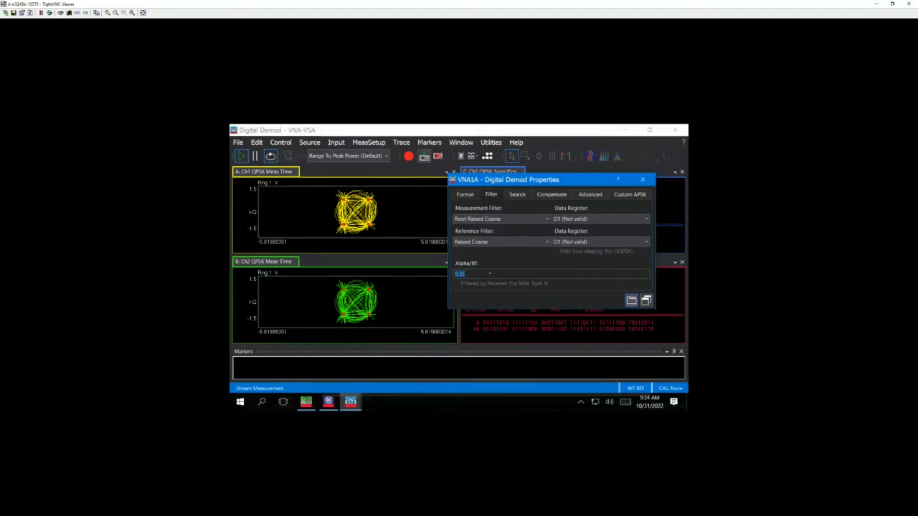
type("0.25")
key("Return")
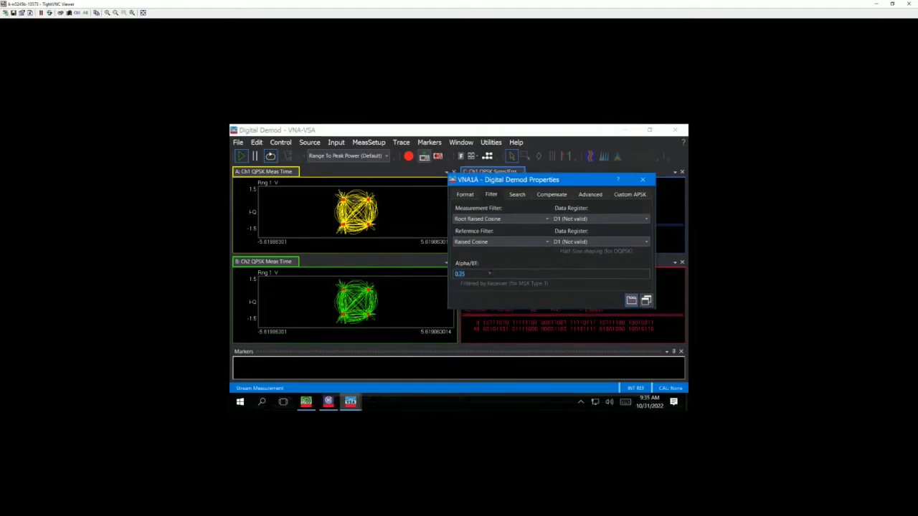
left_click(642, 179)
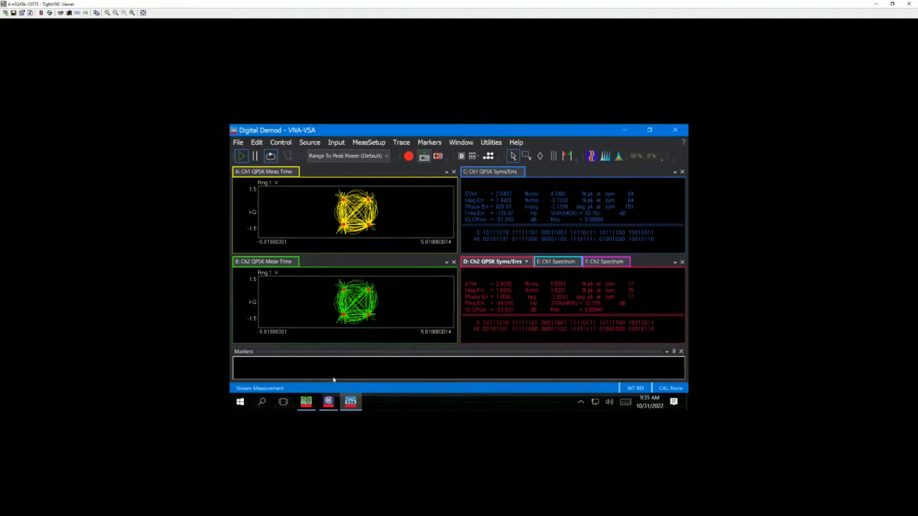
Switch to the network analyzer application and accept the open VSA Setup and Modulation Distortion Setup dialogs
left_click(306, 402)
left_click(413, 326)
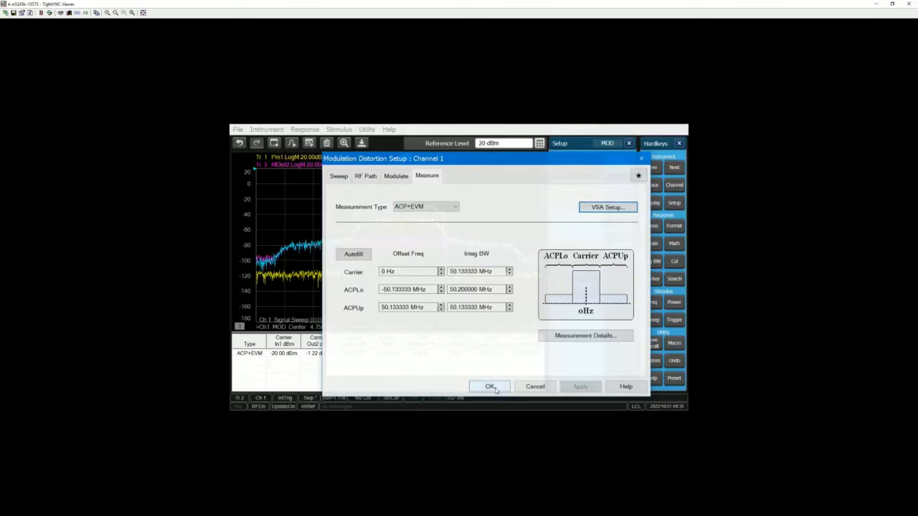
left_click(492, 388)
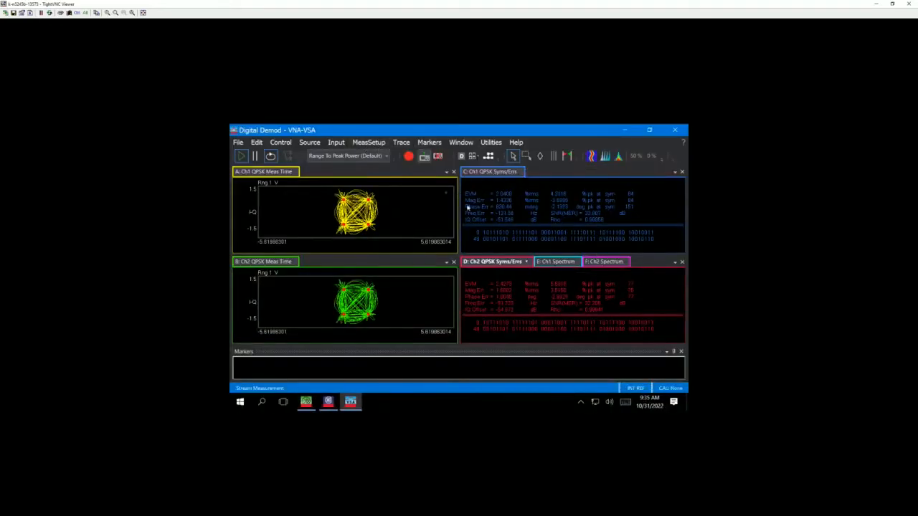
Enable the Equalization Filter in the digital demodulation compensation properties and close the properties dialog
left_click(372, 143)
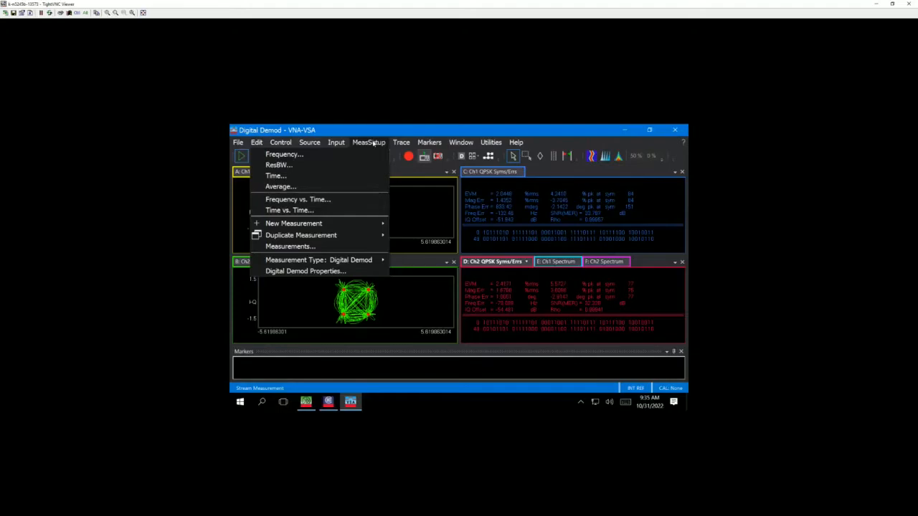
left_click(337, 272)
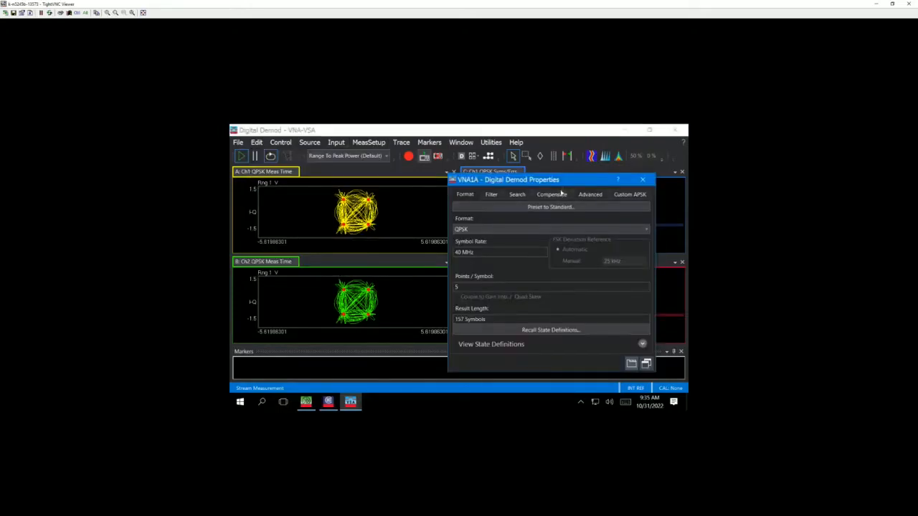
left_click_drag(567, 188, 408, 180)
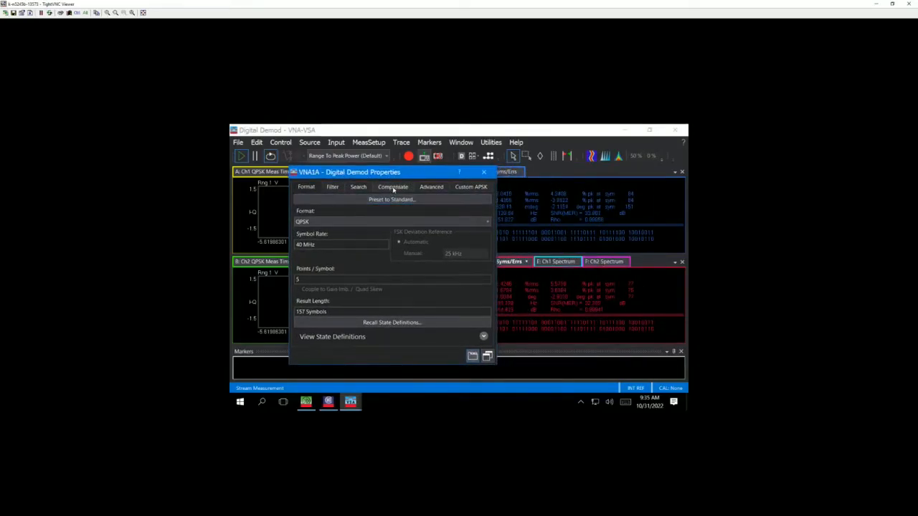
left_click(359, 187)
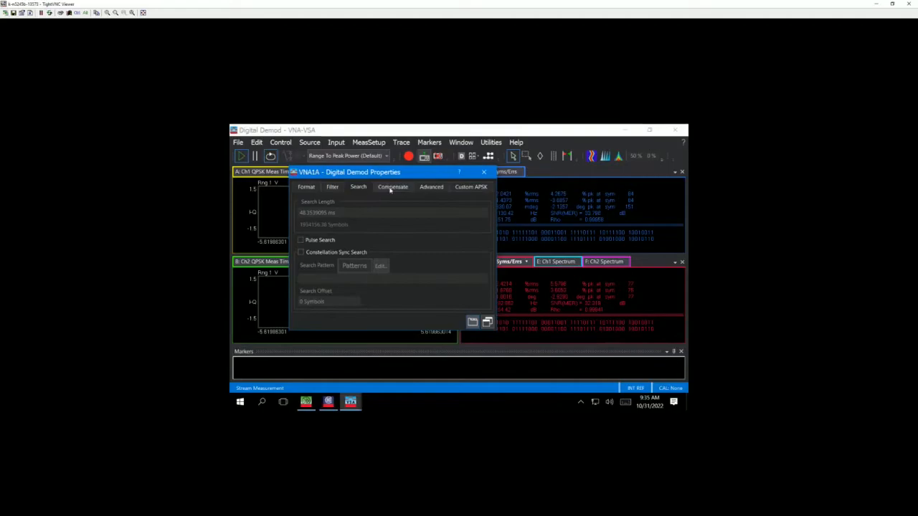
left_click(391, 187)
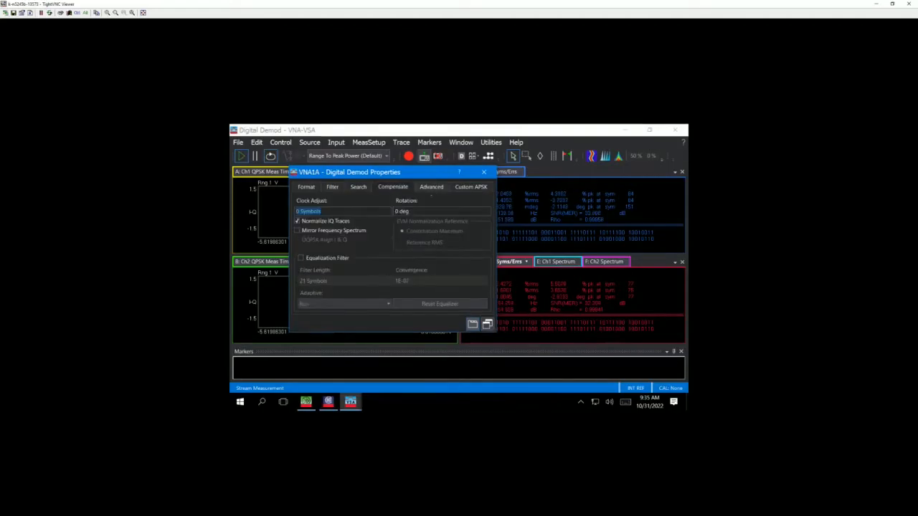
left_click(319, 260)
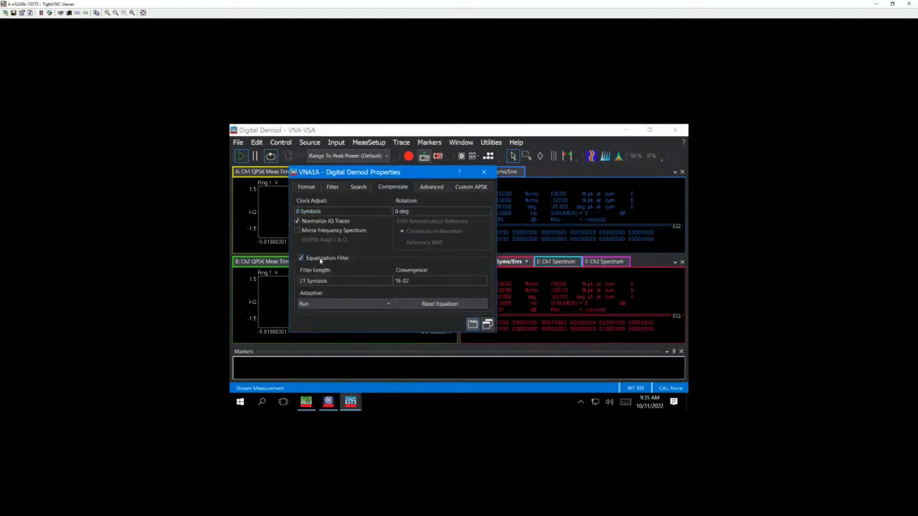
left_click_drag(427, 174, 383, 177)
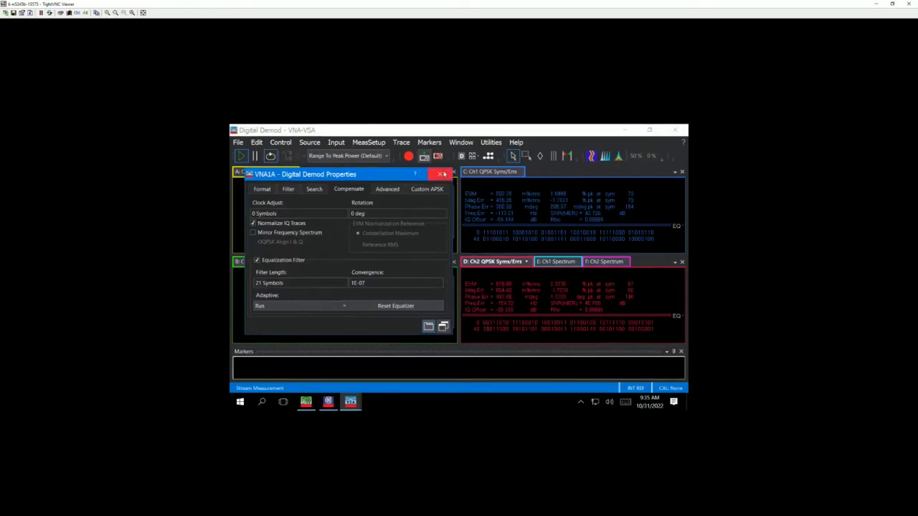
left_click(439, 176)
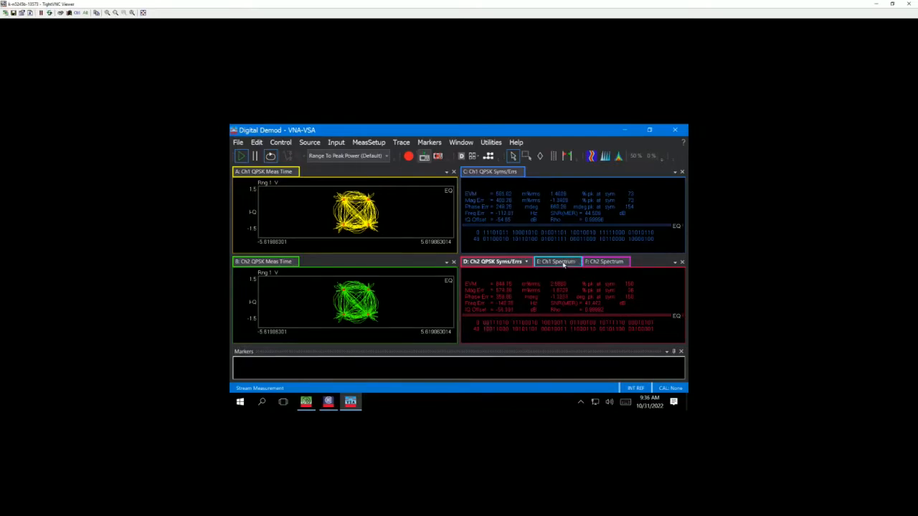
Group the Ch1 Spectrum trace with the Ch1 QPSK Meas Time trace and change its data to Eq Impulse Response
mouse_move(564, 262)
left_click_drag(564, 263, 383, 209)
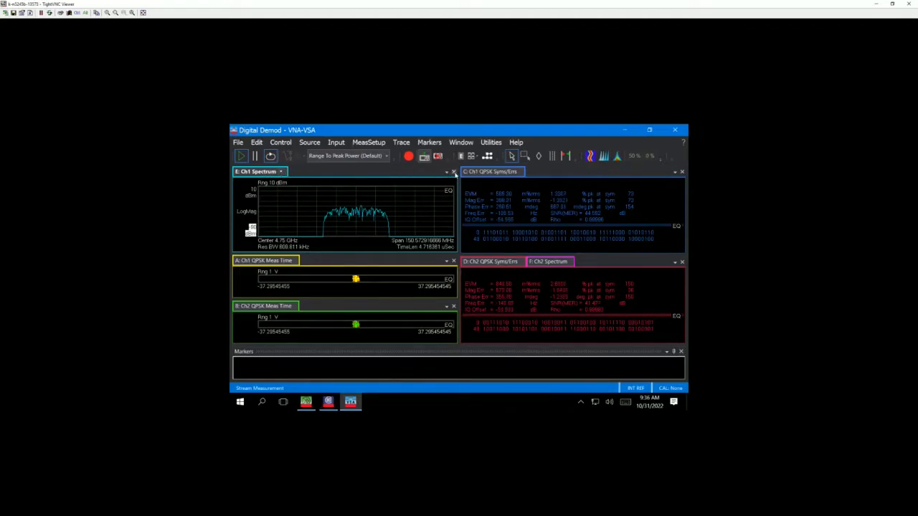
left_click_drag(254, 173, 350, 285)
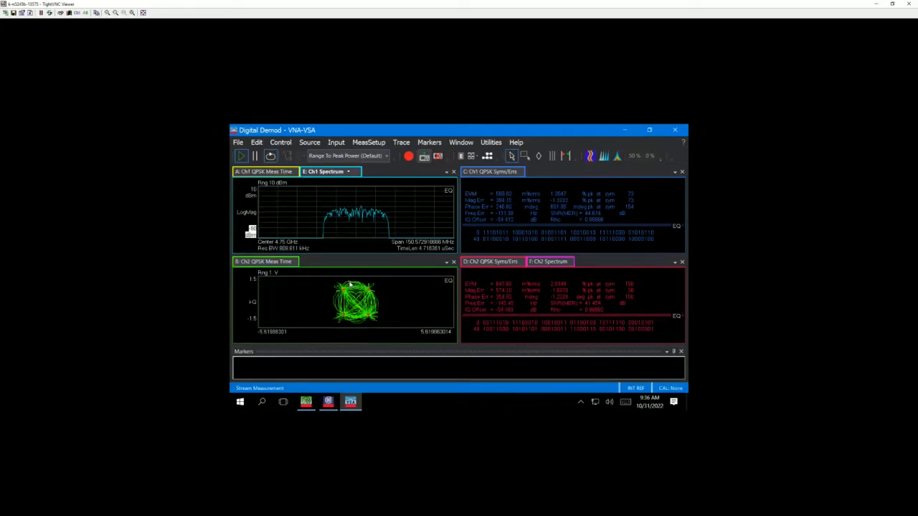
left_click(347, 172)
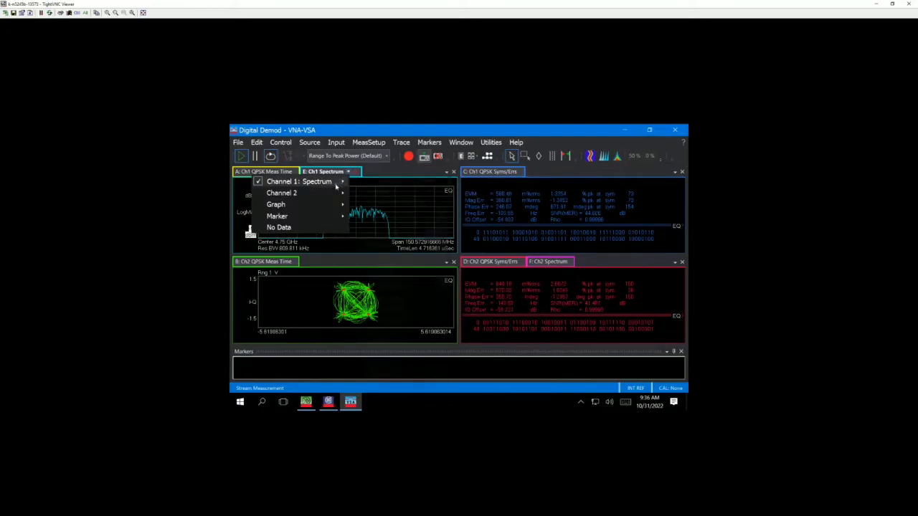
mouse_move(335, 186)
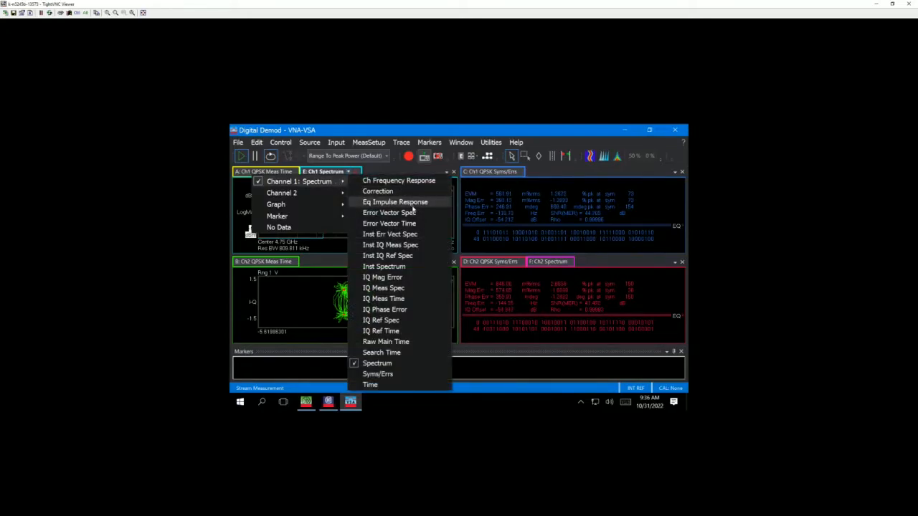
left_click(414, 203)
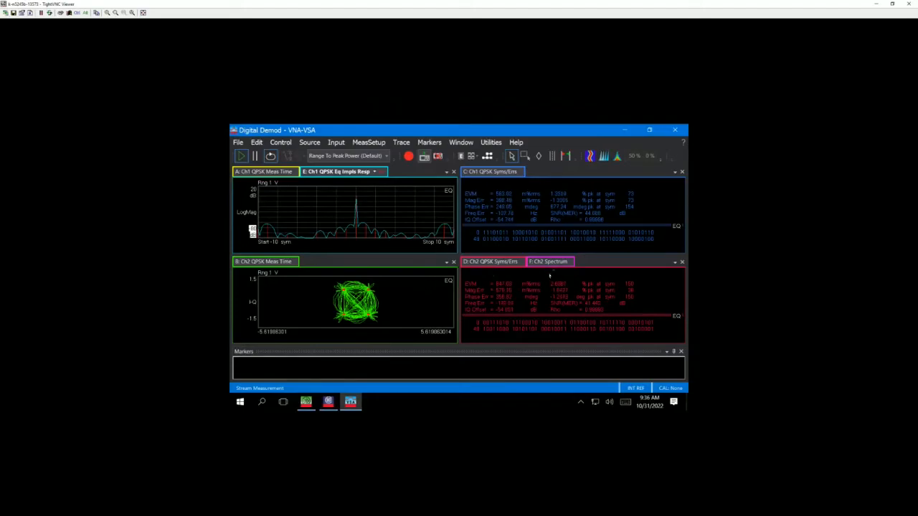
Group the Ch2 Spectrum trace with the Ch2 QPSK Meas Time trace and change its data to Eq Impulse Response
left_click(554, 264)
left_click_drag(554, 263, 350, 307)
left_click(344, 262)
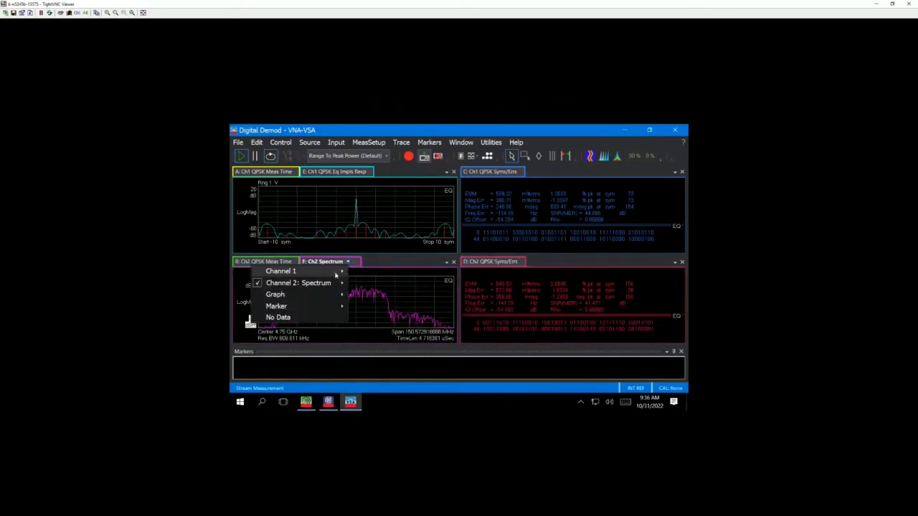
mouse_move(335, 283)
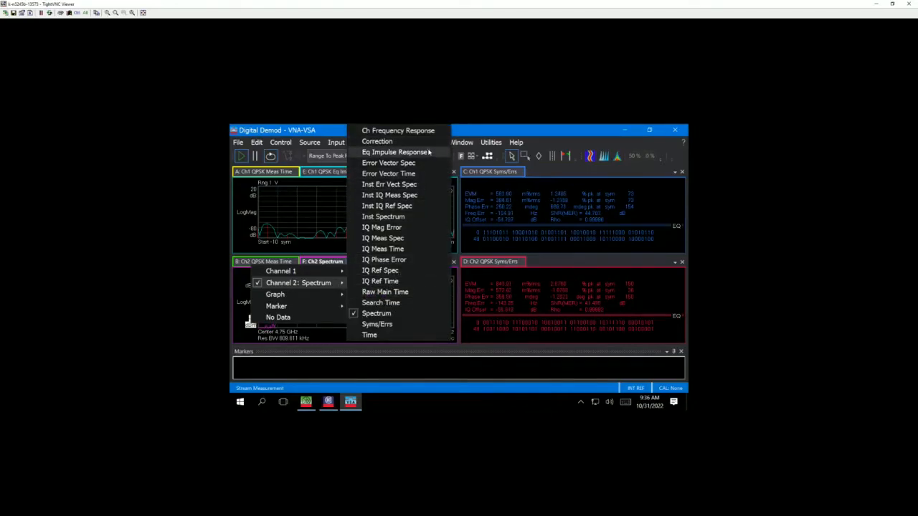
left_click(431, 131)
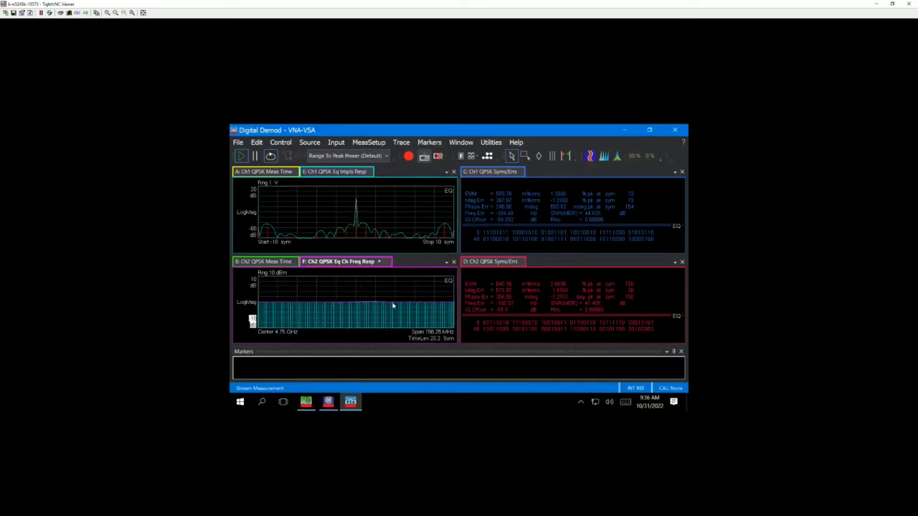
left_click(378, 262)
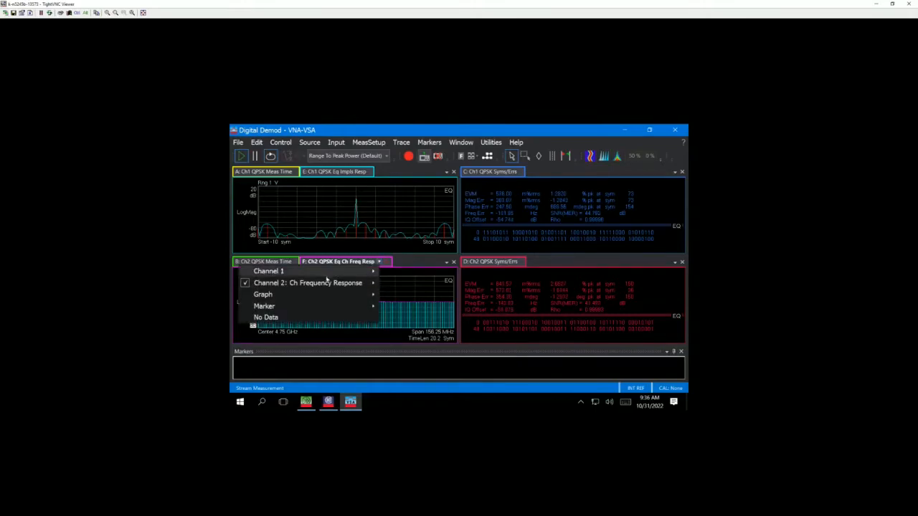
left_click(438, 156)
Bring the Ch1 and Ch2 QPSK Meas Time traces back into view and switch to the network analyzer application
left_click(269, 263)
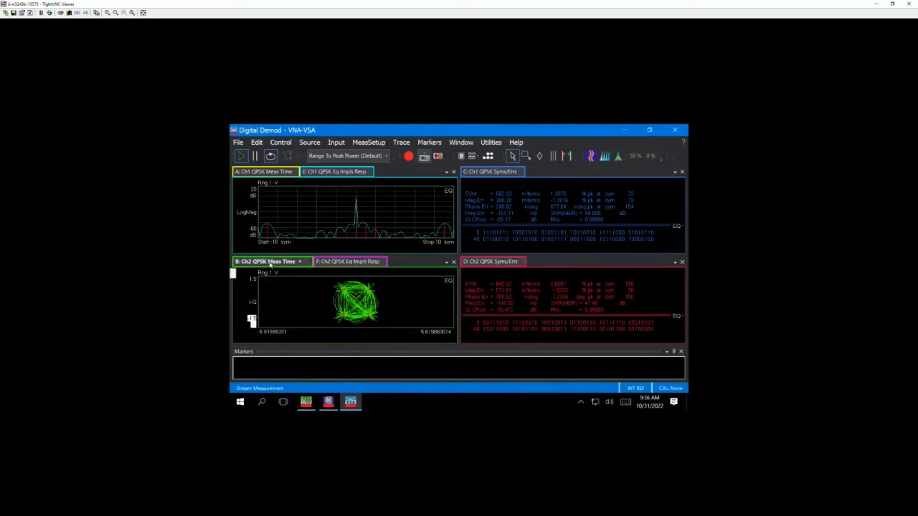
left_click(270, 172)
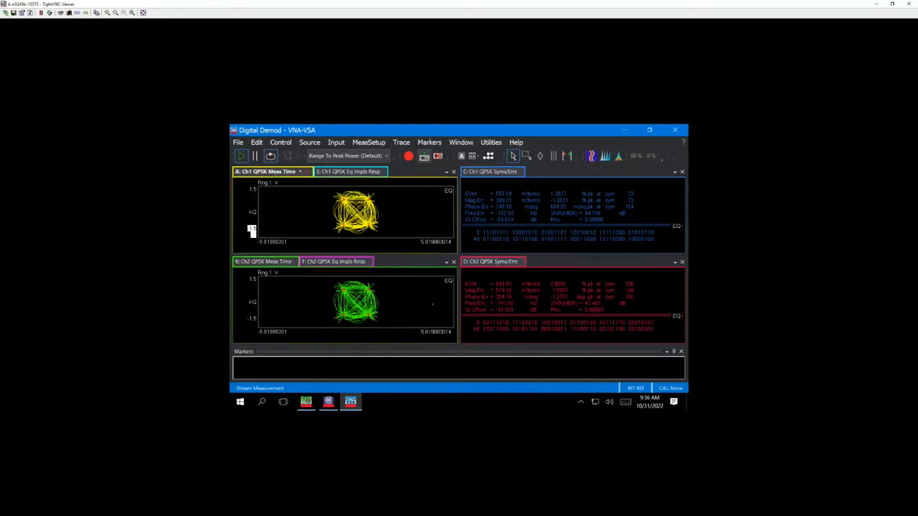
left_click(307, 403)
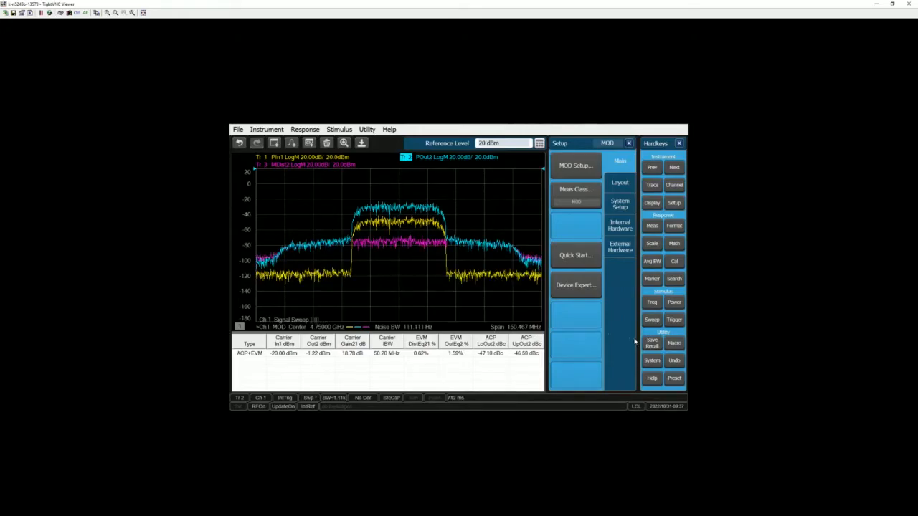
Consult the Equalization (communications) and Using the Equalization Filter pages in the browser, and return to the maximized analyzer view
double_click(455, 7)
key("alt+Tab")
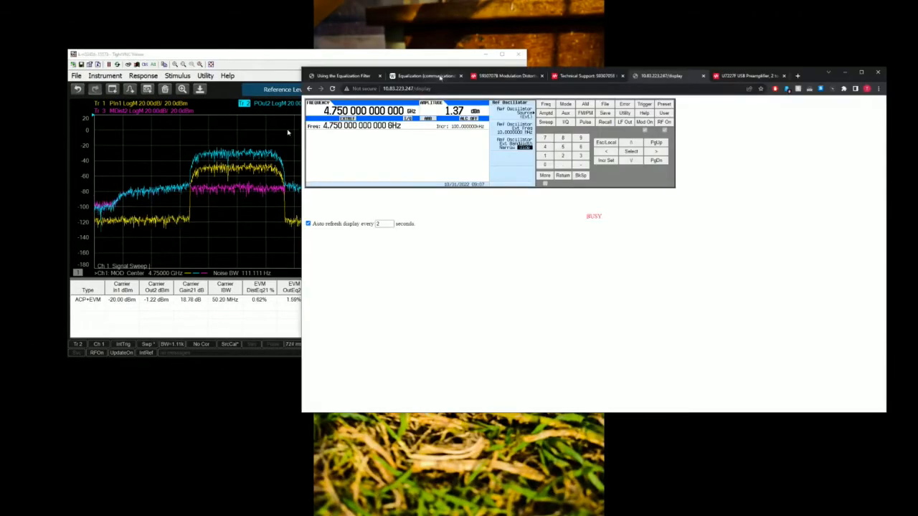
left_click(437, 78)
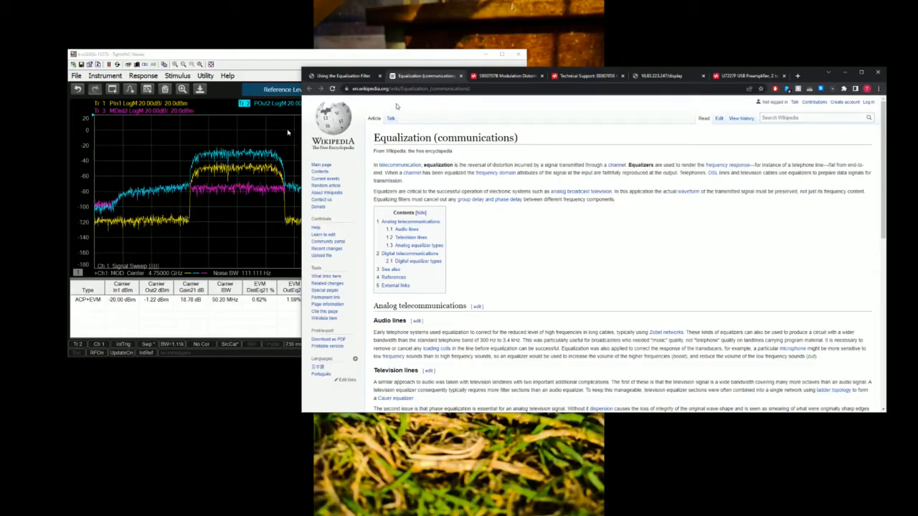
left_click(363, 76)
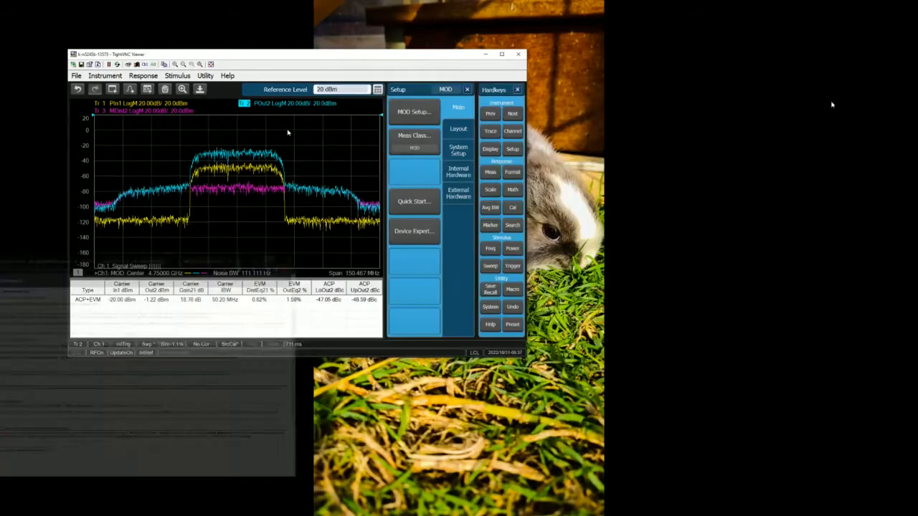
left_click(845, 71)
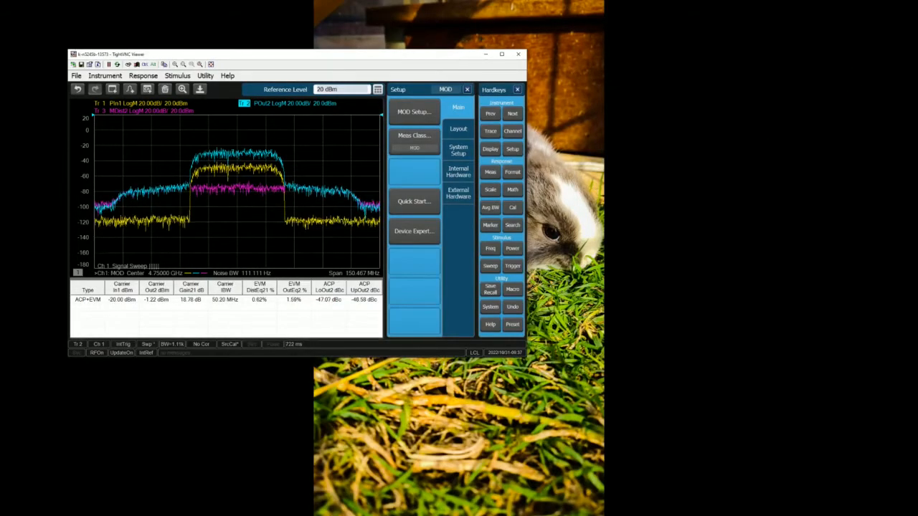
double_click(462, 58)
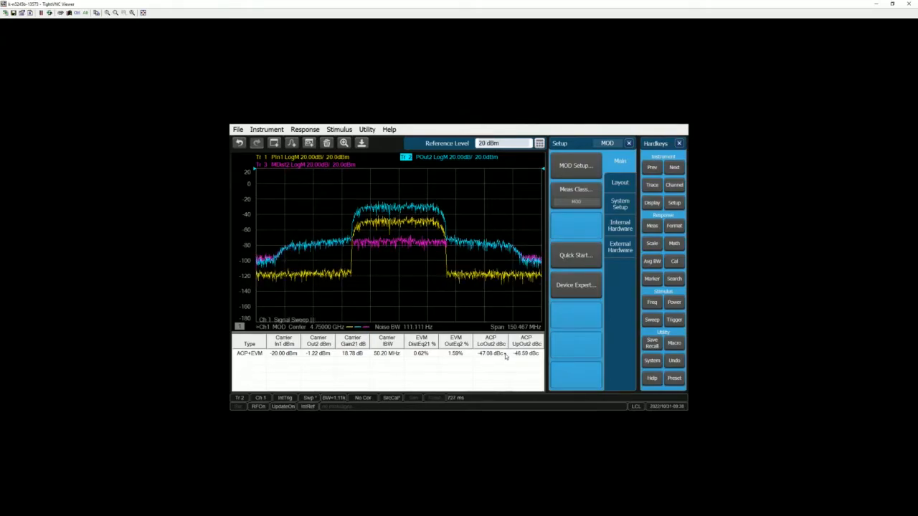
Raise the modulation distortion channel's carrier power level to -12 dBm
left_click(674, 304)
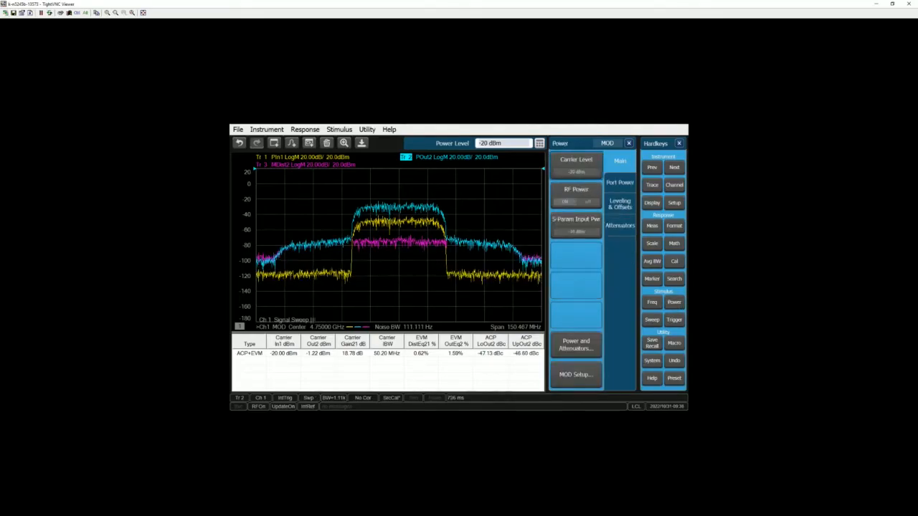
left_click(539, 144)
left_click(529, 174)
left_click(529, 175)
left_click(529, 174)
left_click(528, 174)
left_click(527, 174)
left_click(527, 174)
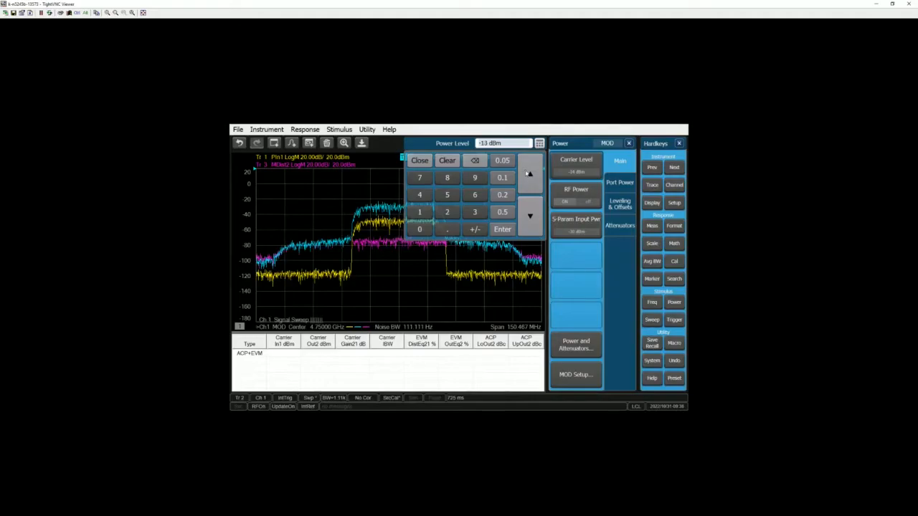
left_click(634, 284)
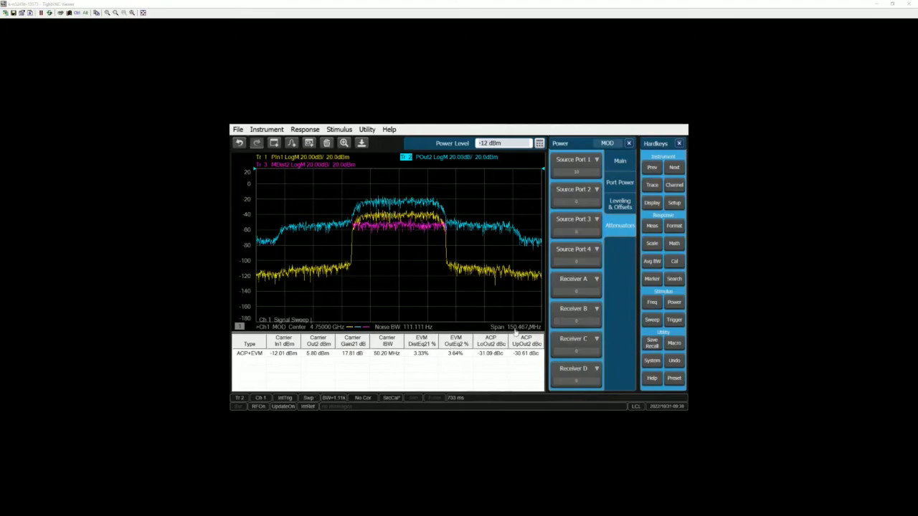
Set the Receiver B attenuator to 20
left_click(674, 303)
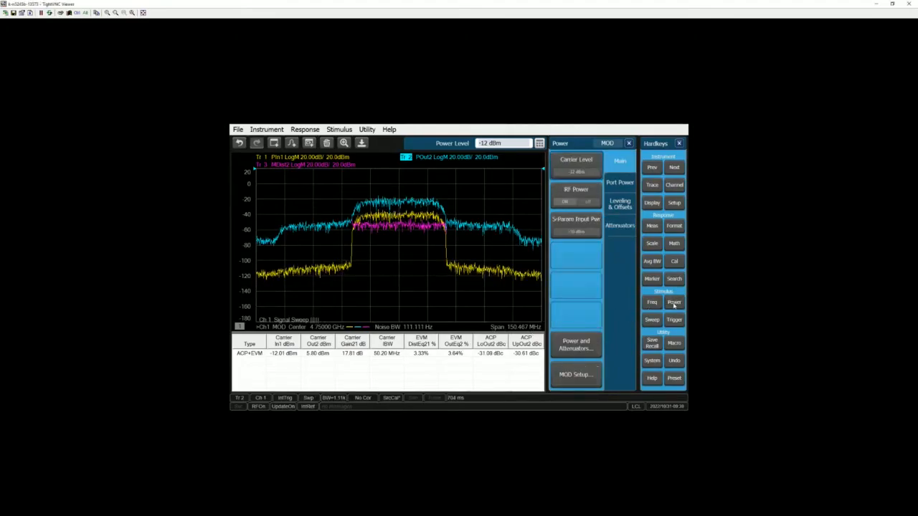
left_click(618, 234)
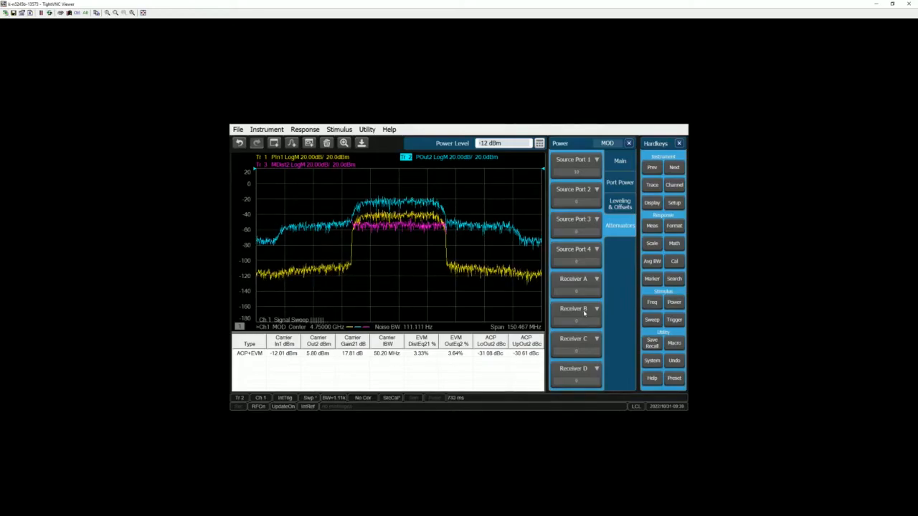
left_click(583, 310)
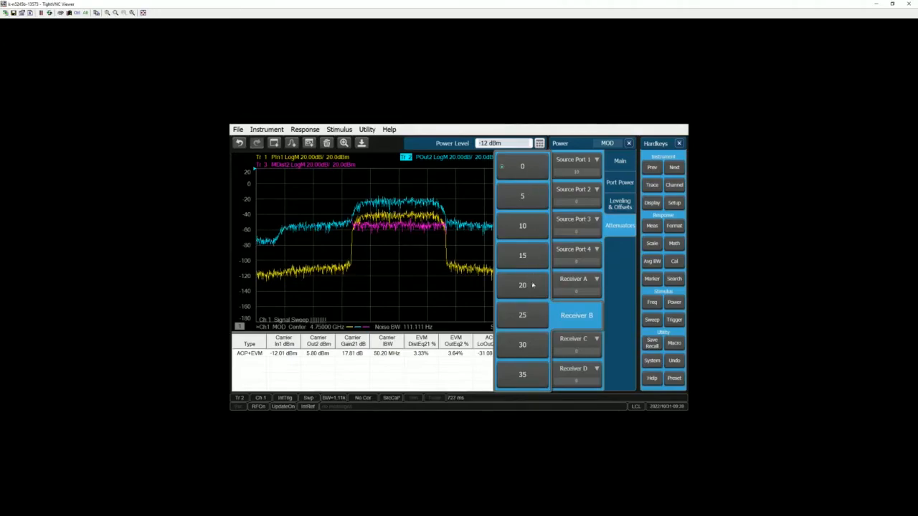
left_click(532, 285)
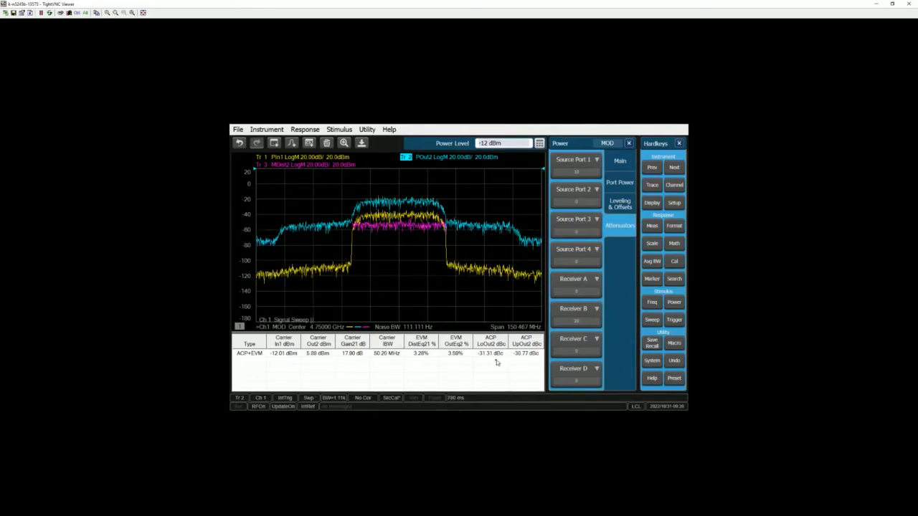
Set the Receiver B attenuator to 5 and open the modulation distortion channel's Setup options
left_click(584, 312)
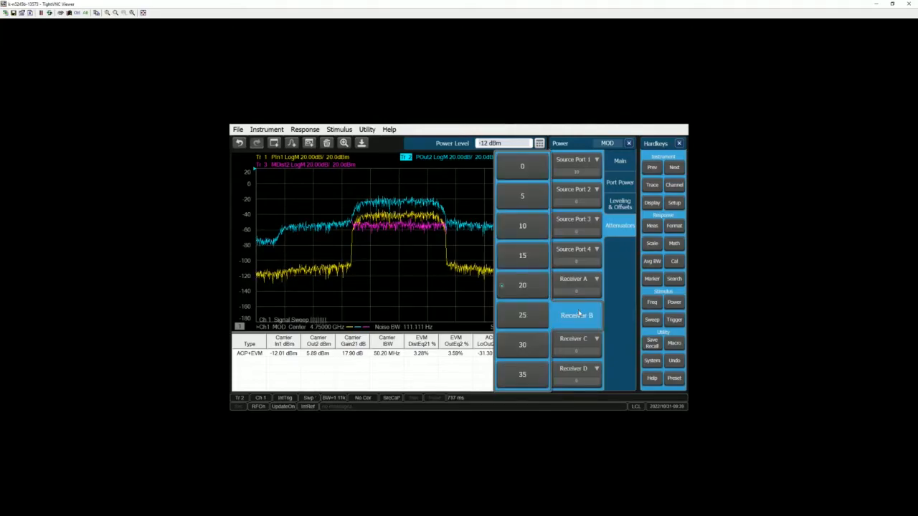
left_click(530, 199)
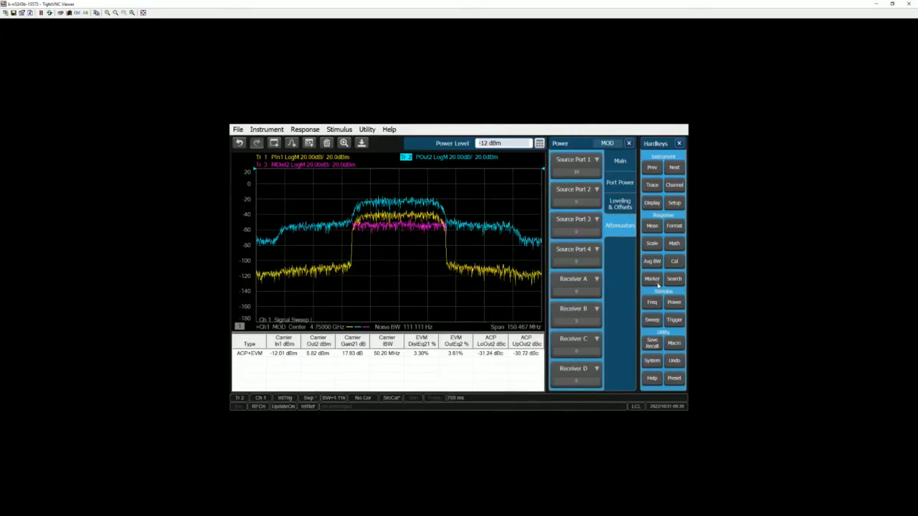
left_click(674, 203)
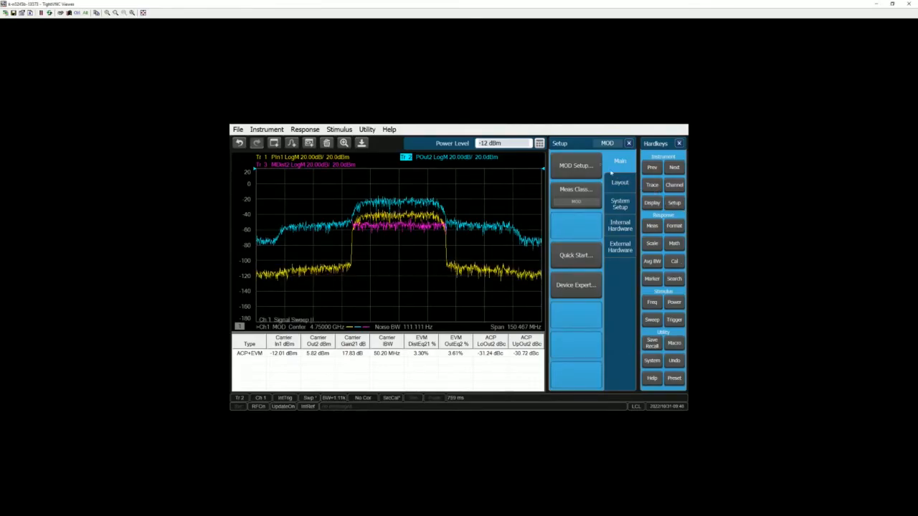
Open the modulation distortion setup for Channel 1 and enable Show Expert Tabs
left_click(588, 166)
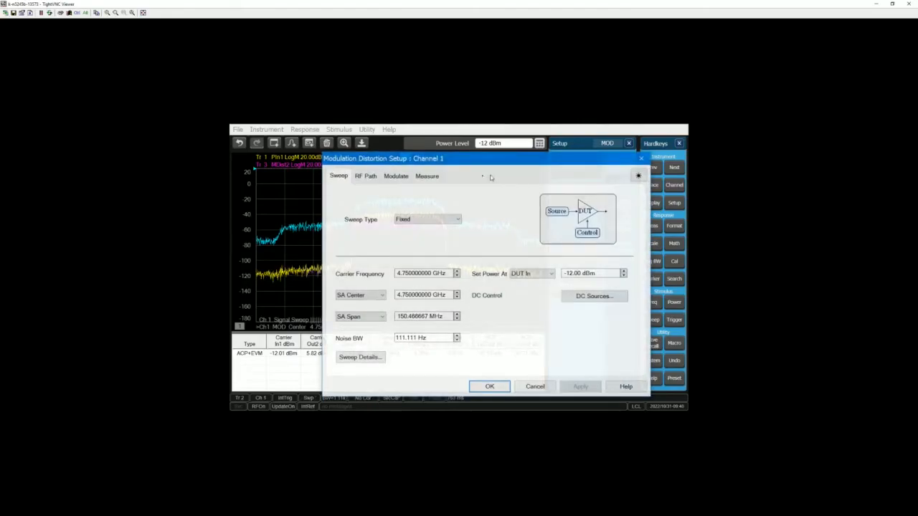
right_click(470, 178)
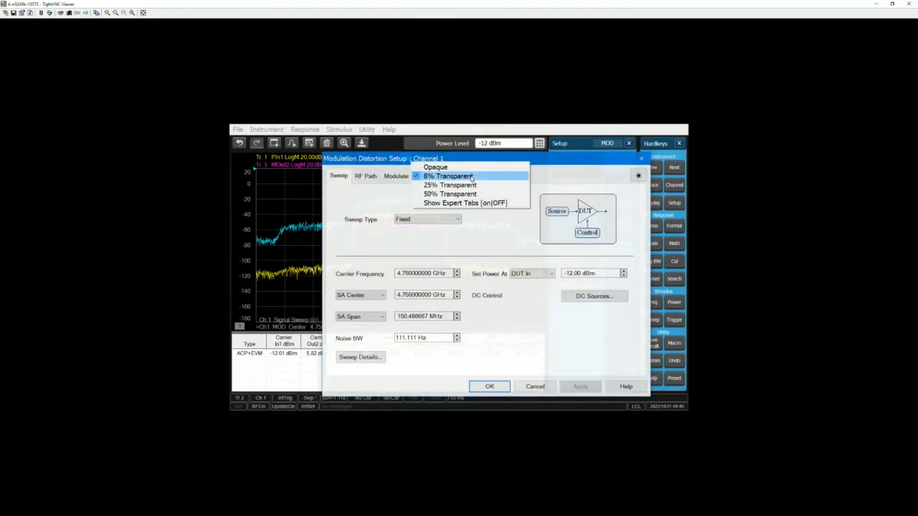
left_click(472, 203)
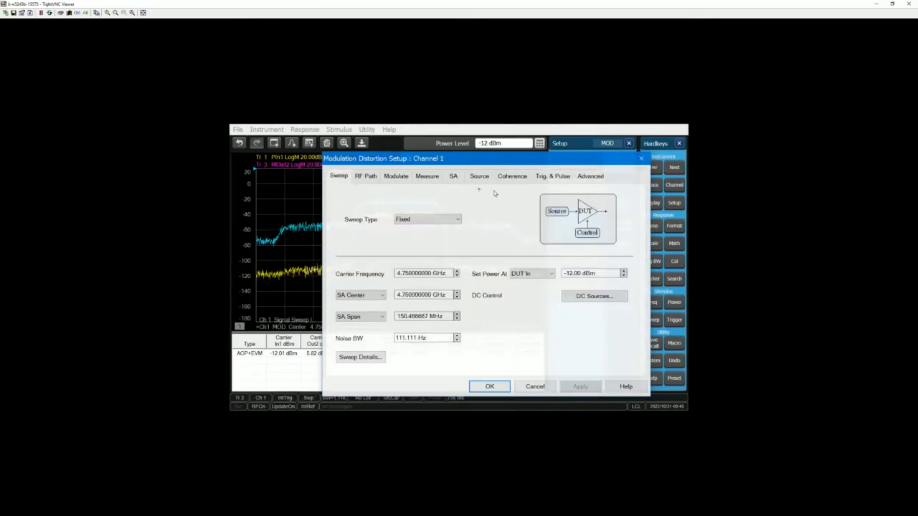
Review the SA, Coherence and Advanced settings of the modulation distortion setup and enable Show SA Advanced
left_click(455, 177)
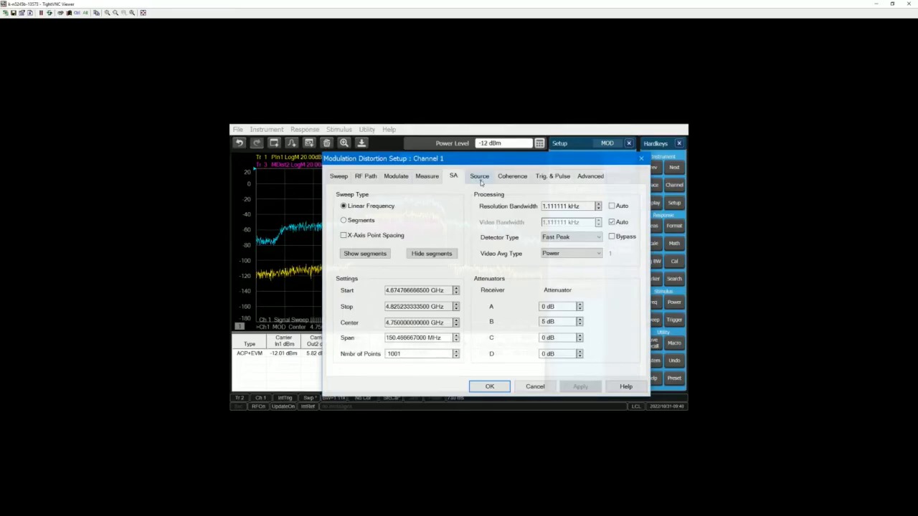
left_click(481, 177)
left_click(512, 176)
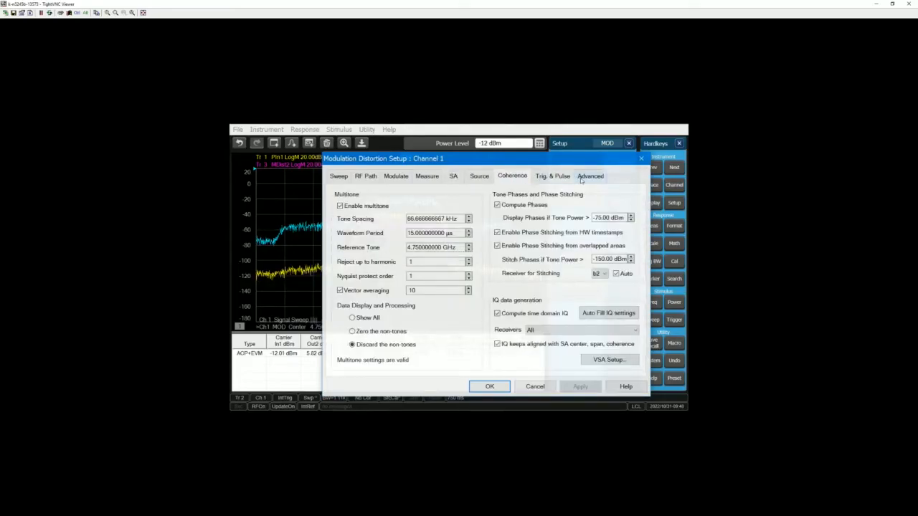
left_click(583, 180)
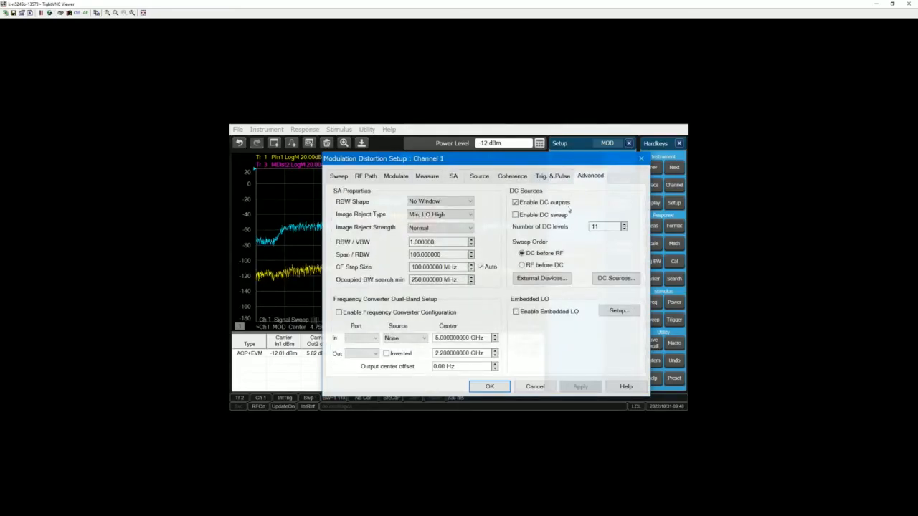
left_click(634, 171)
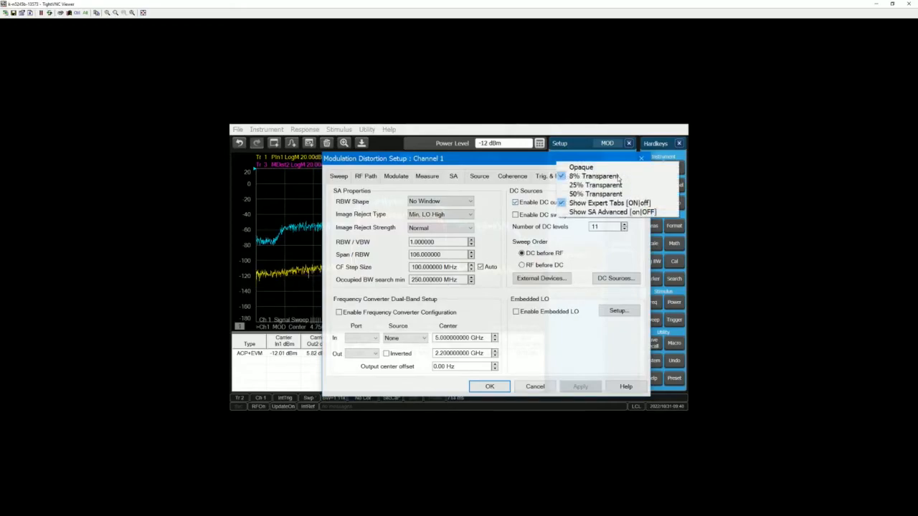
left_click(609, 212)
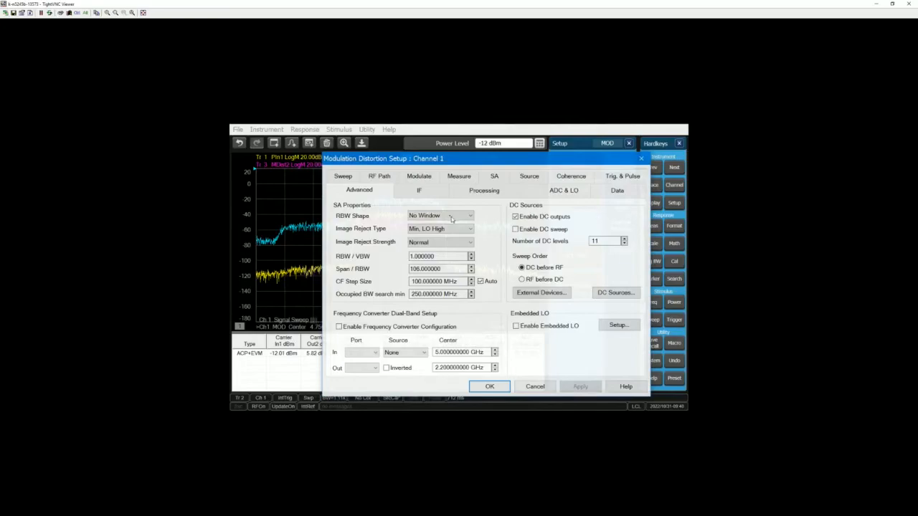
Check the receivers' ADC ranges in the ADC & LO settings and close the modulation distortion setup
left_click(575, 196)
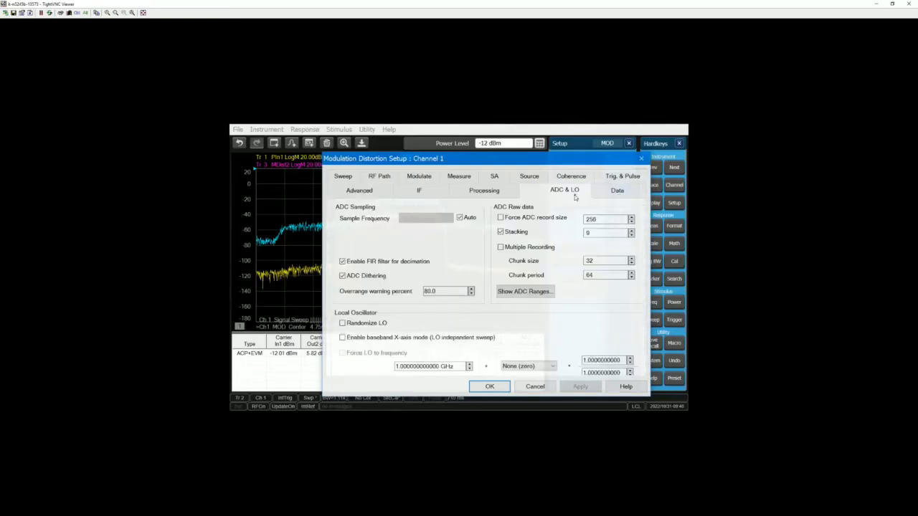
left_click(545, 296)
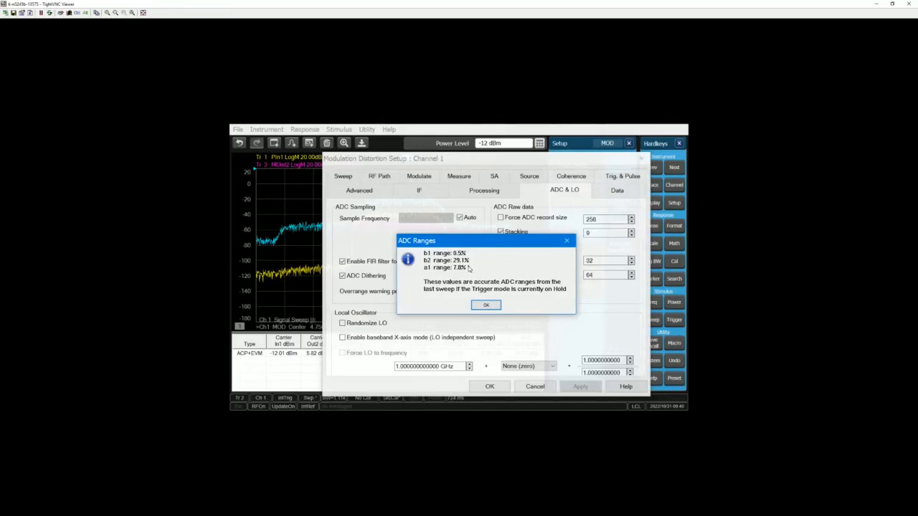
left_click(487, 306)
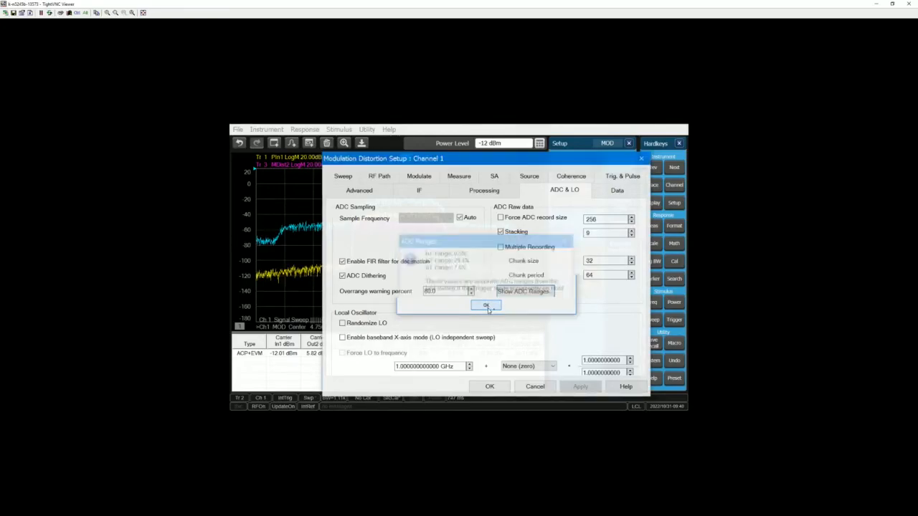
left_click(489, 388)
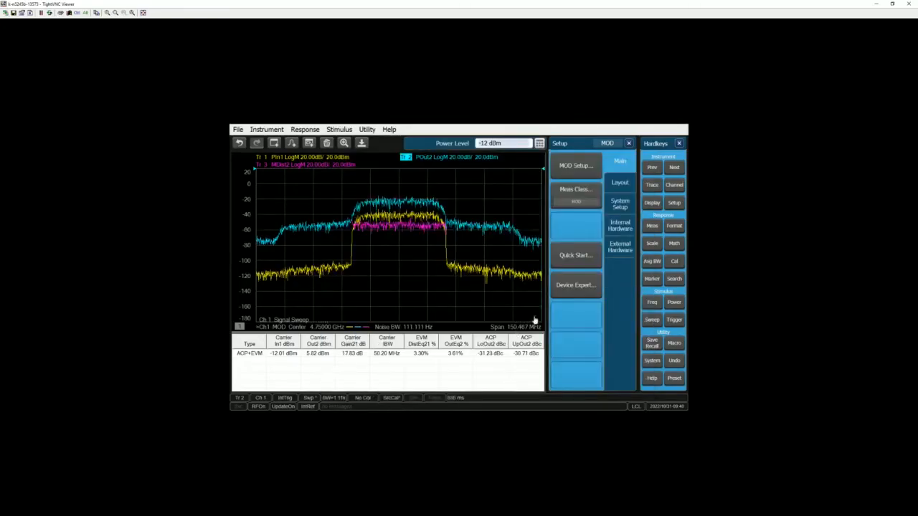
Set the Receiver B attenuator to 0 dB
left_click(623, 247)
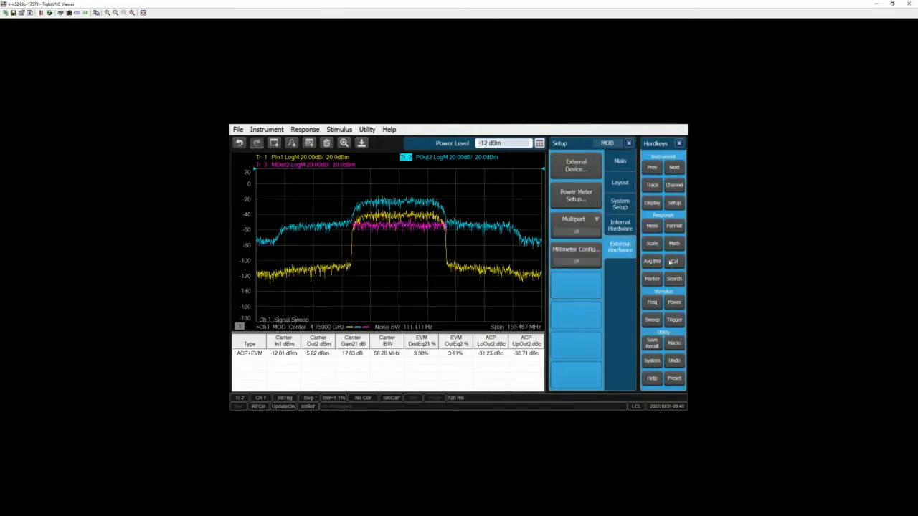
left_click(675, 301)
left_click(620, 225)
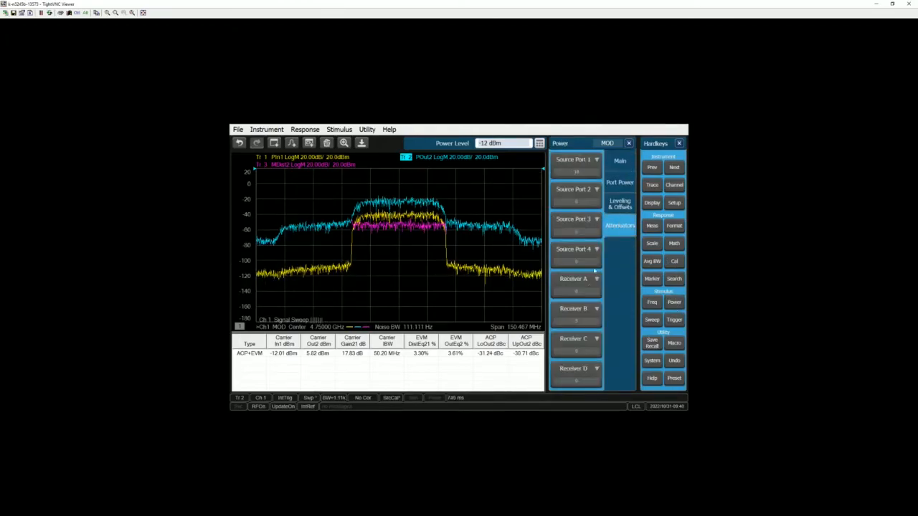
left_click(576, 309)
left_click(522, 166)
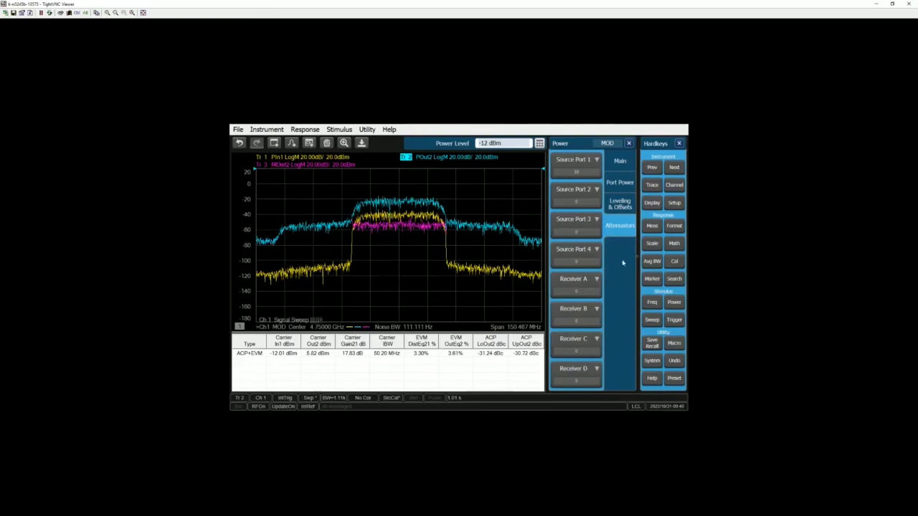
Recheck the receivers' ADC ranges with Receiver B attenuation at 0 dB and close the modulation distortion setup
left_click(674, 204)
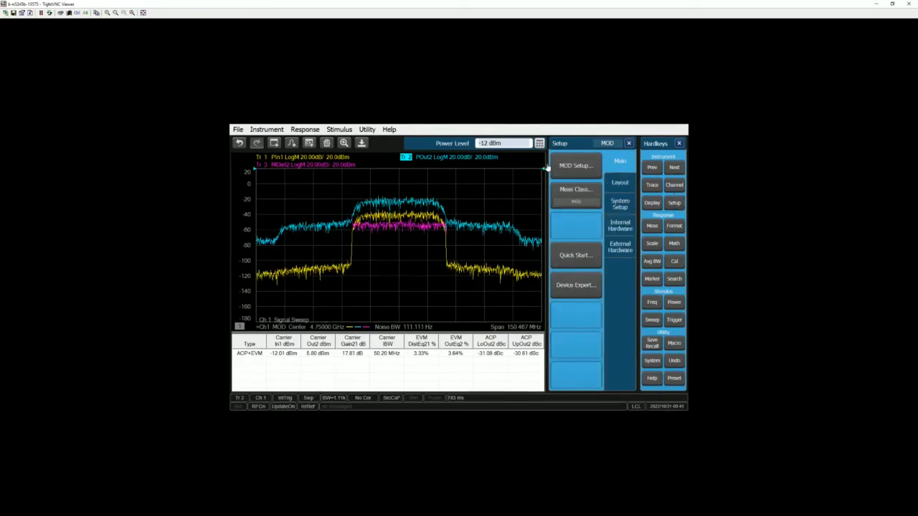
left_click(570, 172)
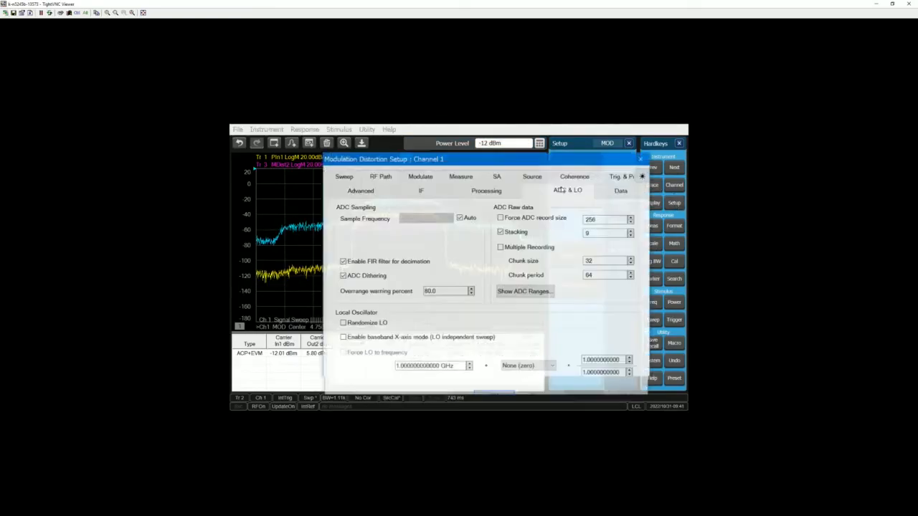
left_click(546, 291)
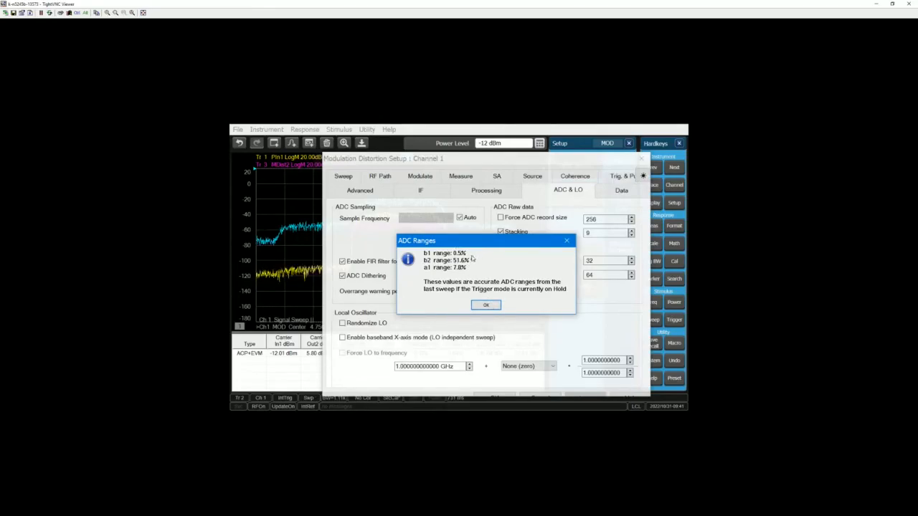
left_click(485, 305)
left_click(549, 398)
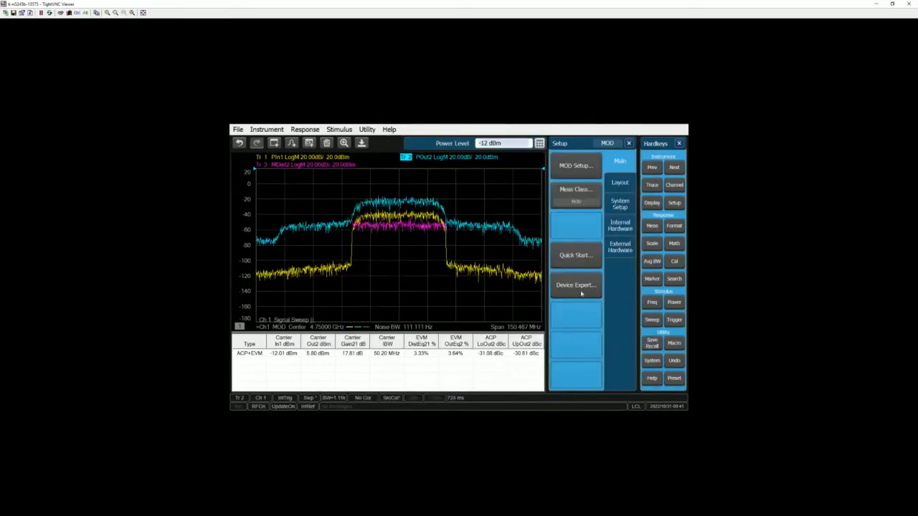
Set the Receiver B attenuator to 20 dB
left_click(674, 303)
left_click(619, 225)
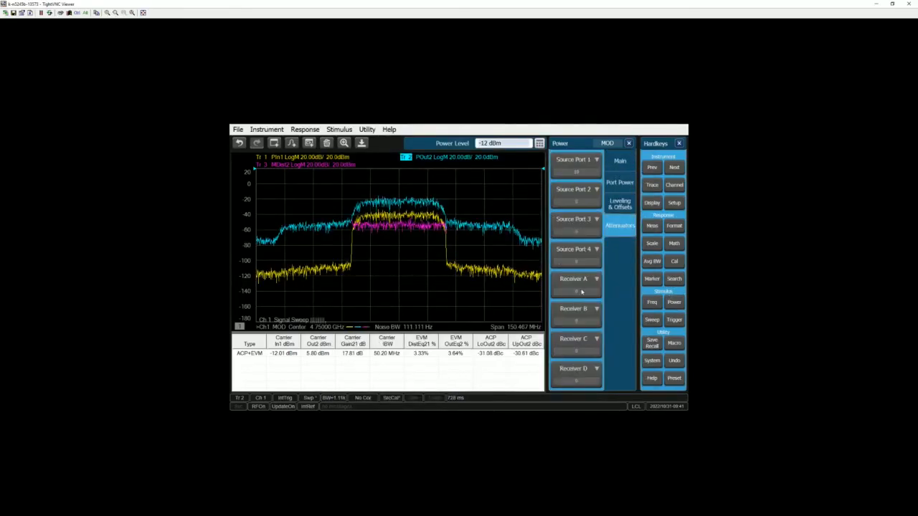
left_click(588, 316)
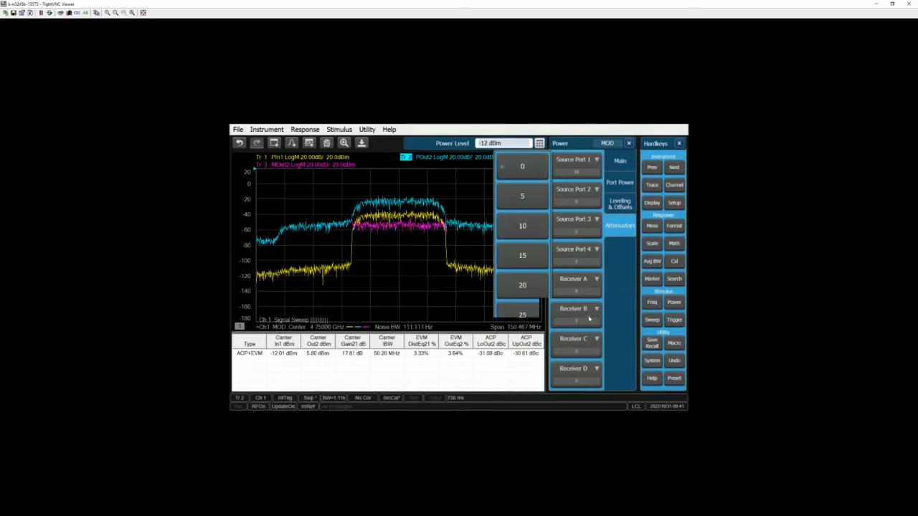
left_click(531, 290)
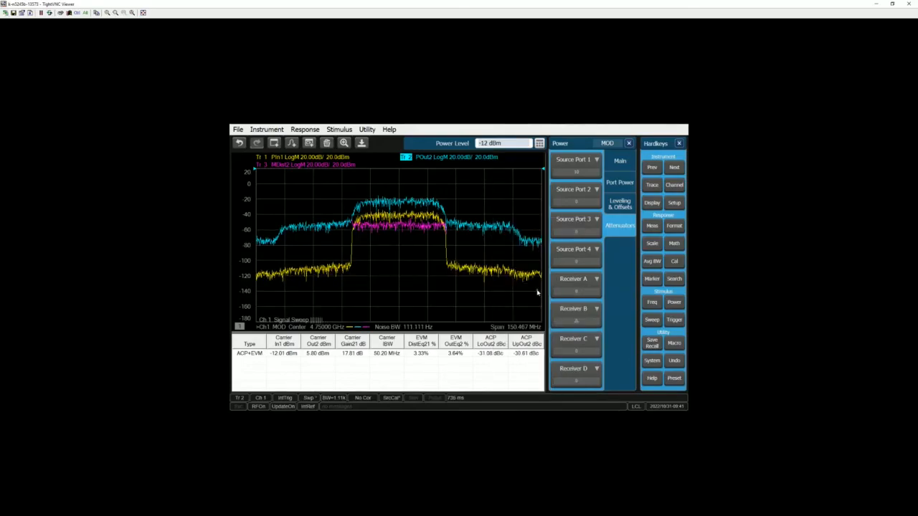
Check the receivers' ADC ranges with Receiver B attenuation at 20 dB and close the modulation distortion setup
left_click(674, 203)
left_click(574, 164)
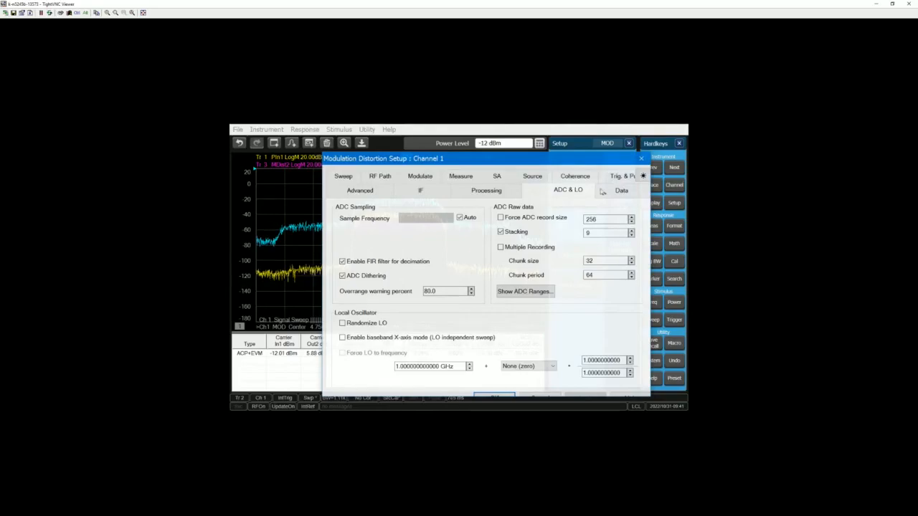
left_click(541, 294)
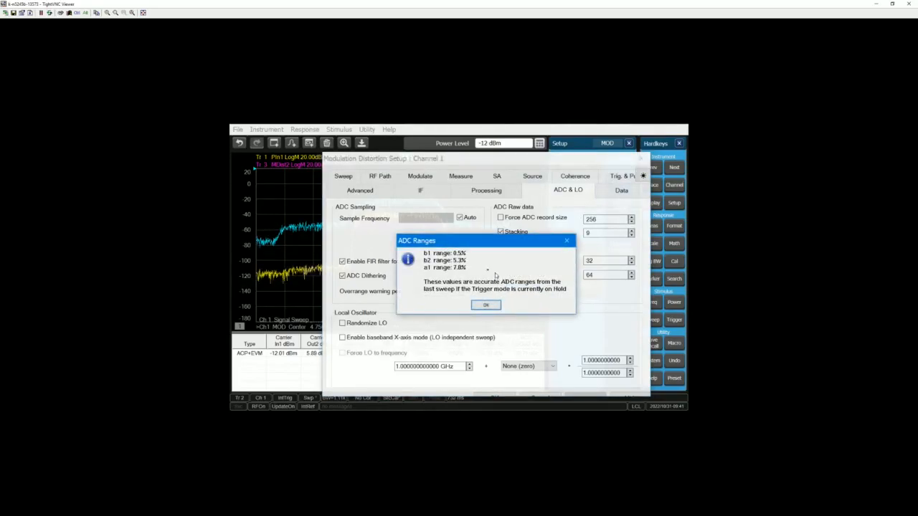
left_click(500, 308)
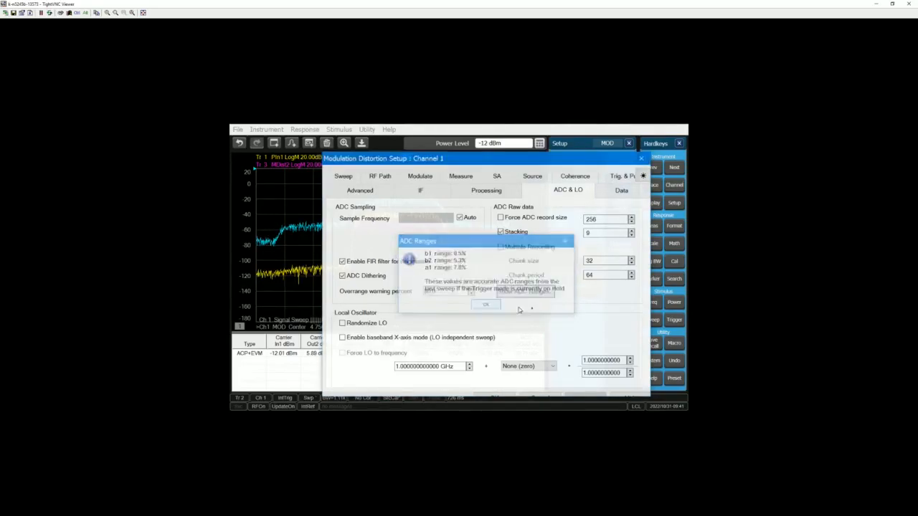
left_click(518, 391)
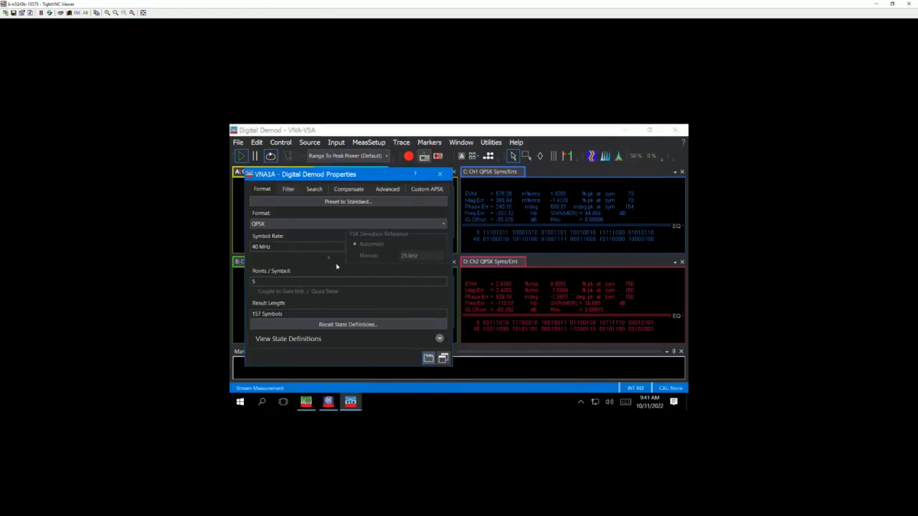
Review the equalization filter's compensation settings in the Digital Demod Properties and close the dialog
left_click(349, 188)
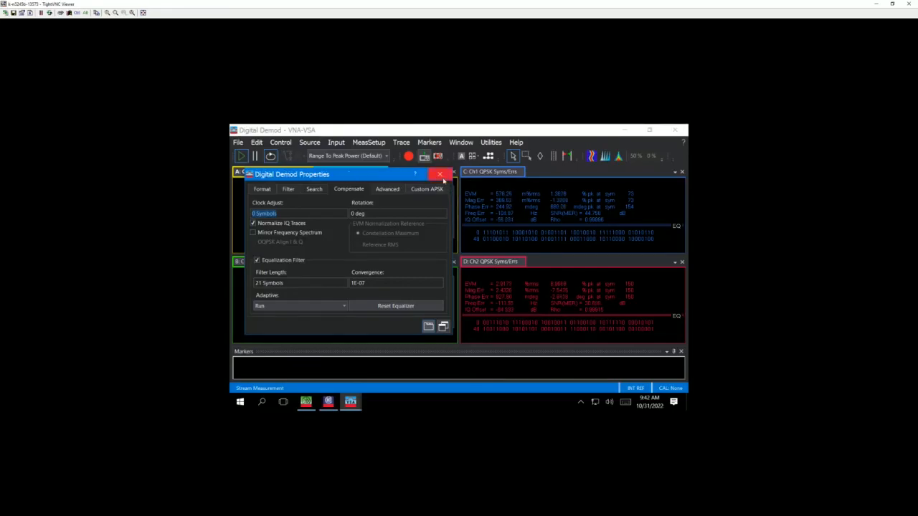
left_click(440, 174)
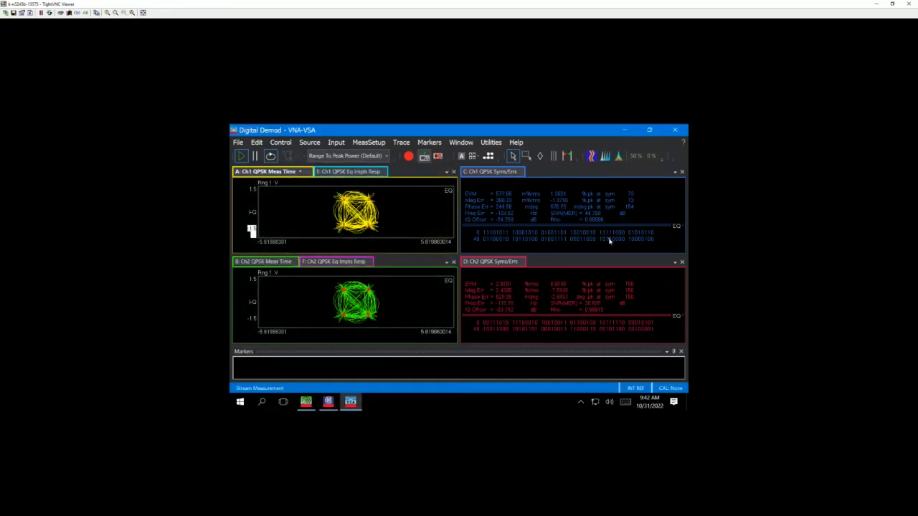